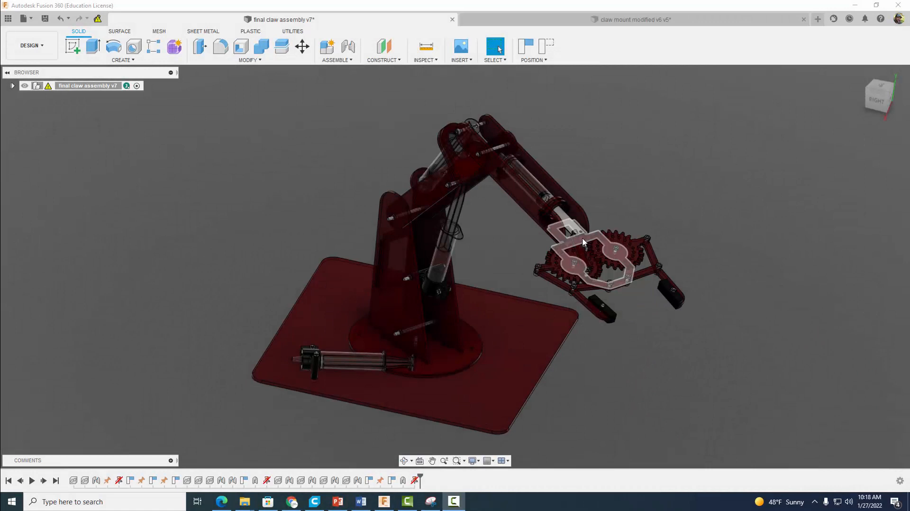
Create a new design and start a sketch on the front origin plane
{"action": "left_click", "coordinate": [22, 19]}
{"action": "left_click", "coordinate": [32, 33]}
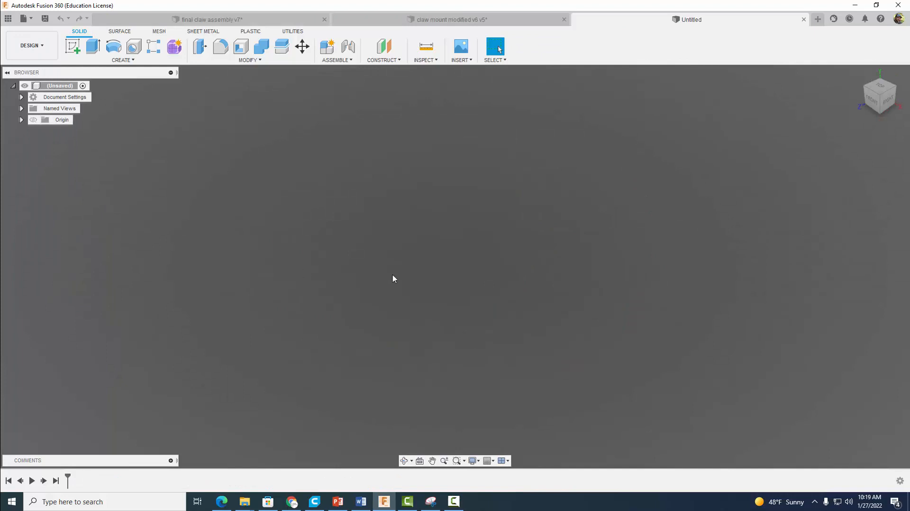
{"action": "left_click", "coordinate": [73, 46]}
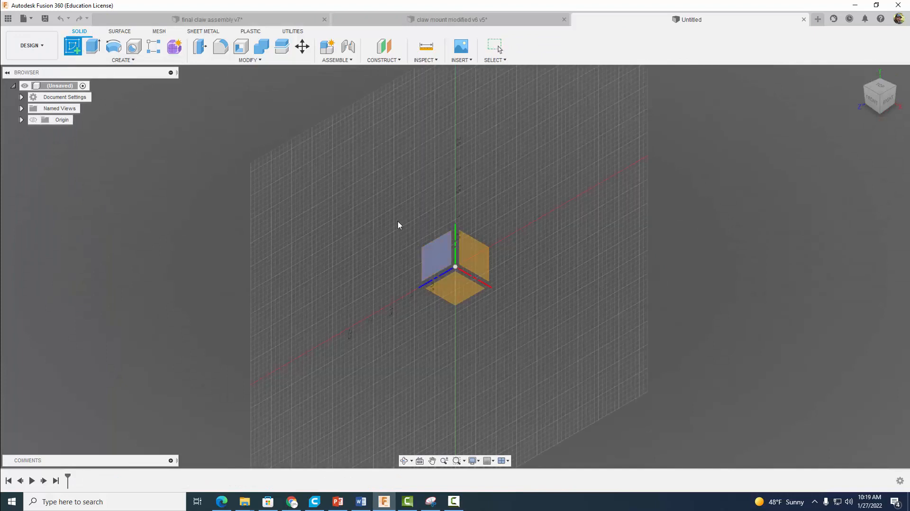
{"action": "left_click", "coordinate": [481, 255]}
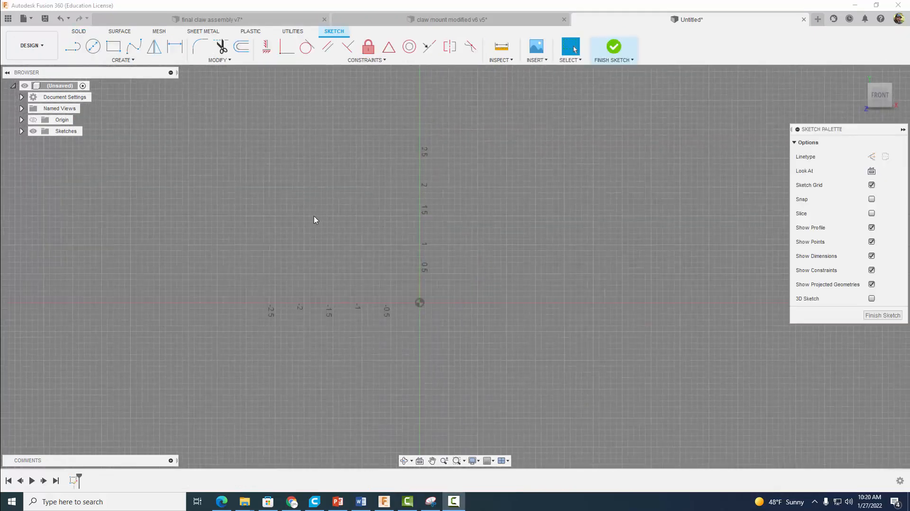
Sketch a rectangle 2.25 in wide and 2.819 in high with its lower-left corner at the origin
{"action": "left_click", "coordinate": [113, 46]}
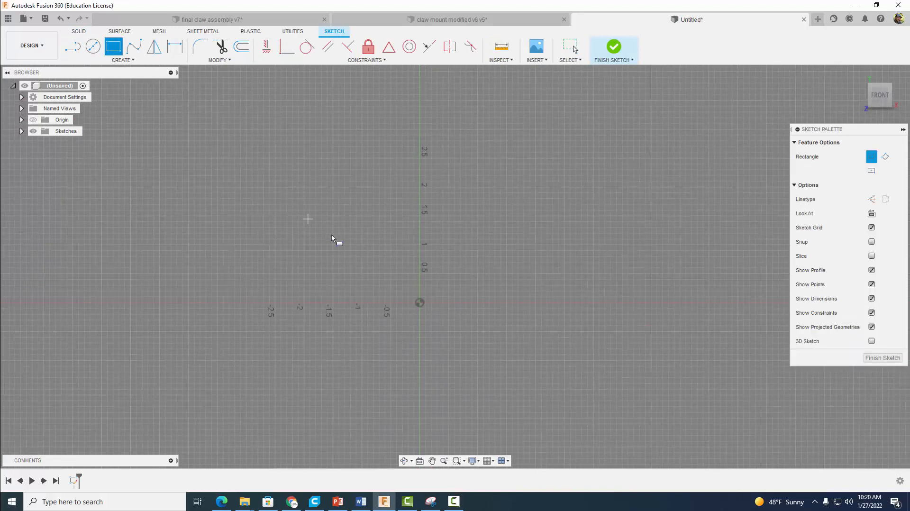
{"action": "left_click", "coordinate": [420, 302]}
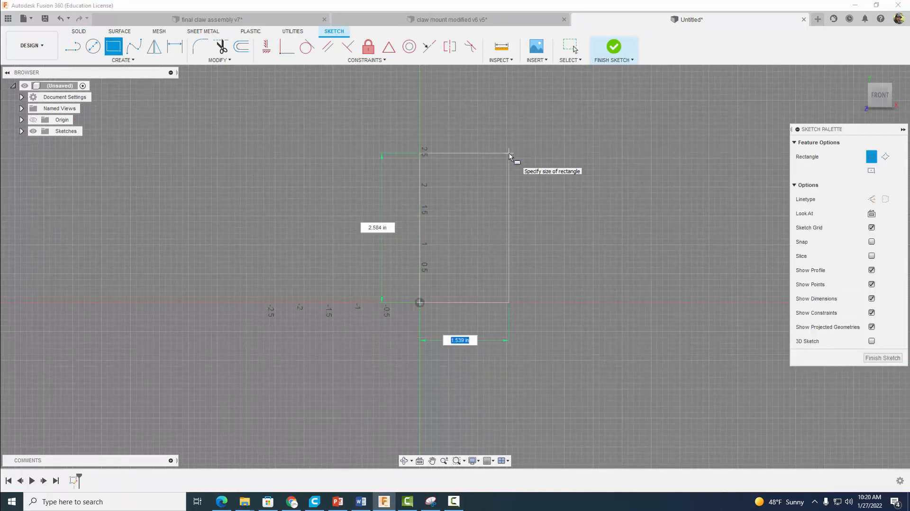
{"action": "type", "text": "2.25"}
{"action": "key", "text": "Tab"}
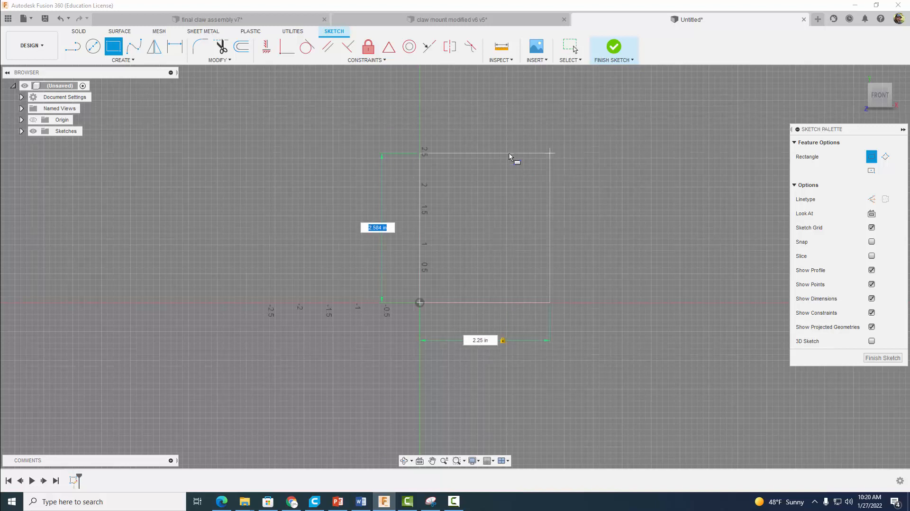
{"action": "type", "text": "2.819"}
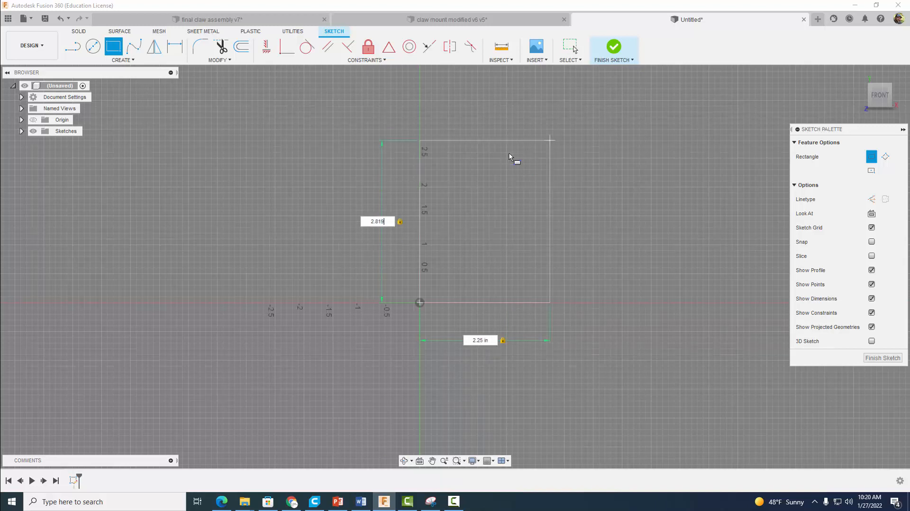
{"action": "key", "text": "Return"}
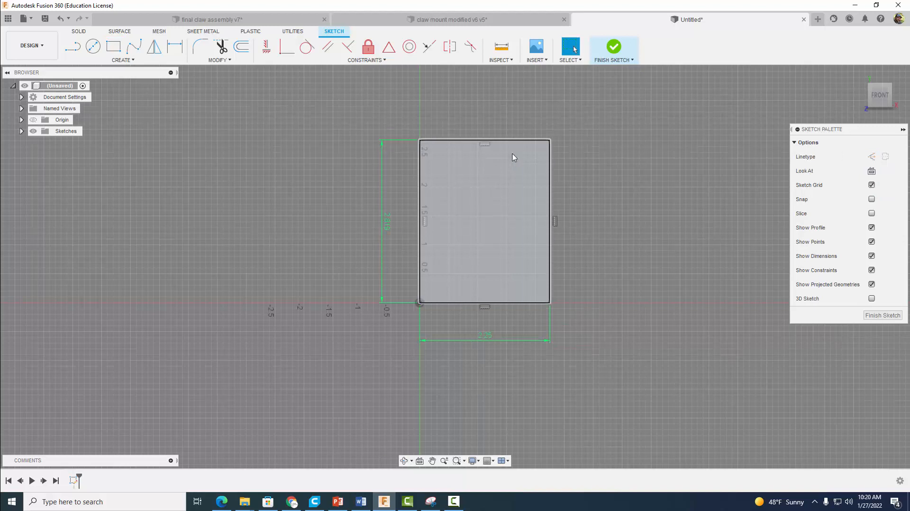
Chamfer the rectangle's two upper corners with an equal distance of 0.625 in
{"action": "scroll", "coordinate": [341, 102], "scroll_direction": "up", "scroll_amount": 2}
{"action": "middle_click_drag", "start_coordinate": [329, 172], "coordinate": [262, 187]}
{"action": "scroll", "coordinate": [252, 160], "scroll_direction": "up", "scroll_amount": 1}
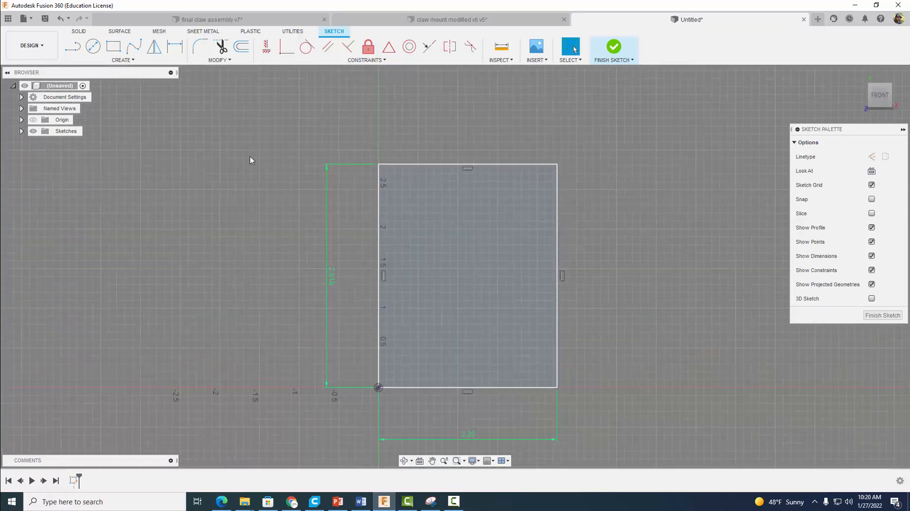
{"action": "left_click", "coordinate": [222, 60]}
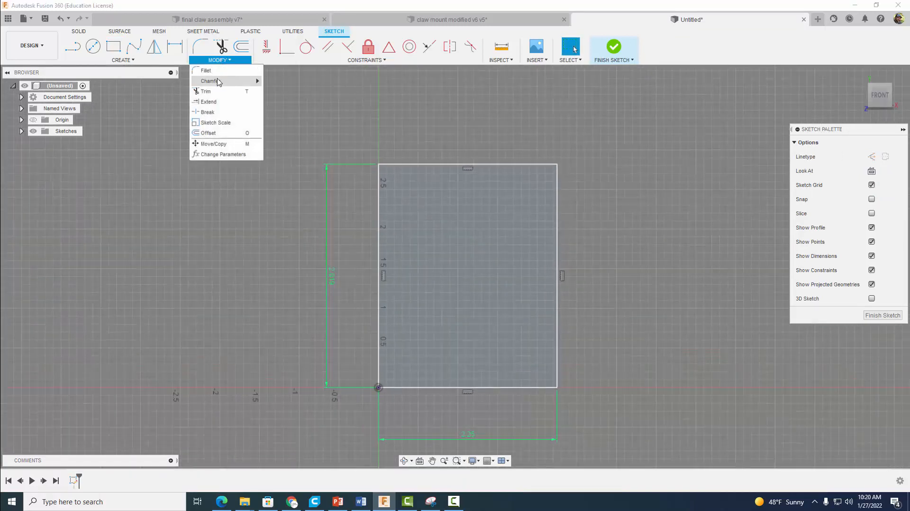
{"action": "mouse_move", "coordinate": [218, 82]}
{"action": "left_click", "coordinate": [278, 82]}
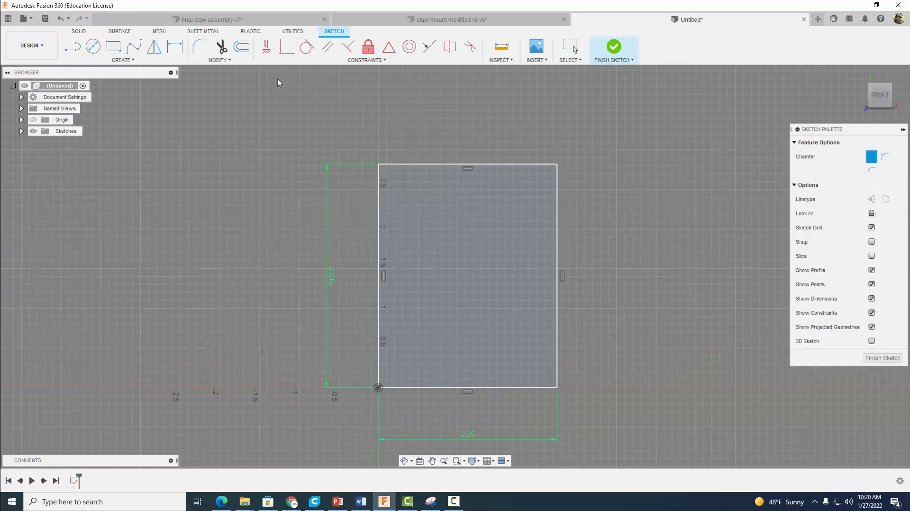
{"action": "left_click", "coordinate": [382, 164]}
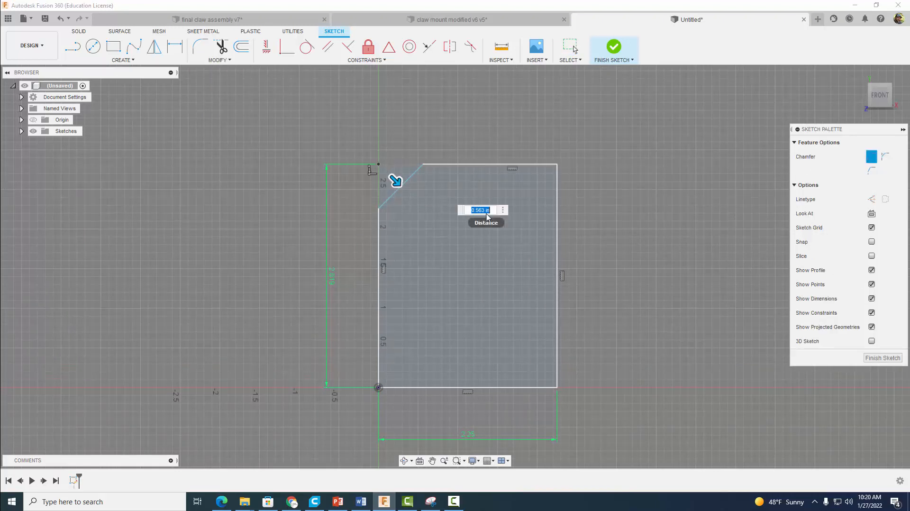
{"action": "key", "text": "BackSpace"}
{"action": "type", "text": ".625"}
{"action": "key", "text": "Return"}
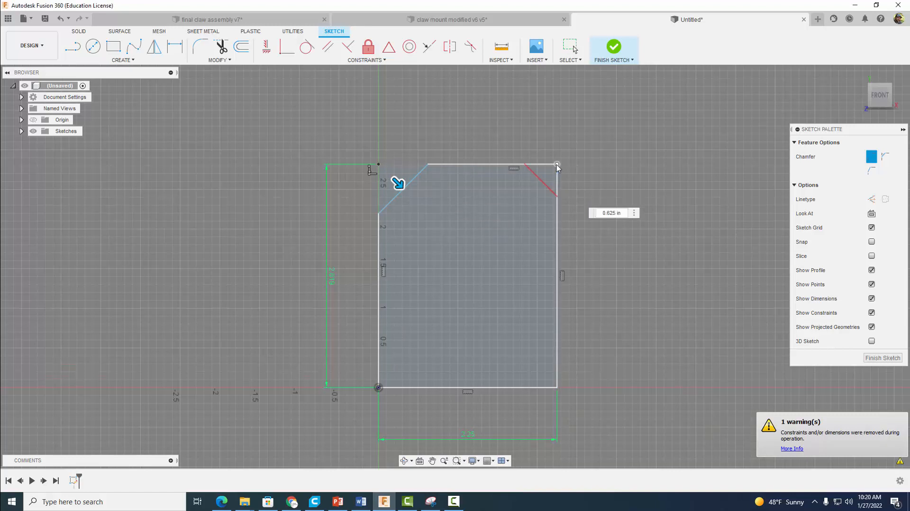
{"action": "left_click", "coordinate": [558, 166]}
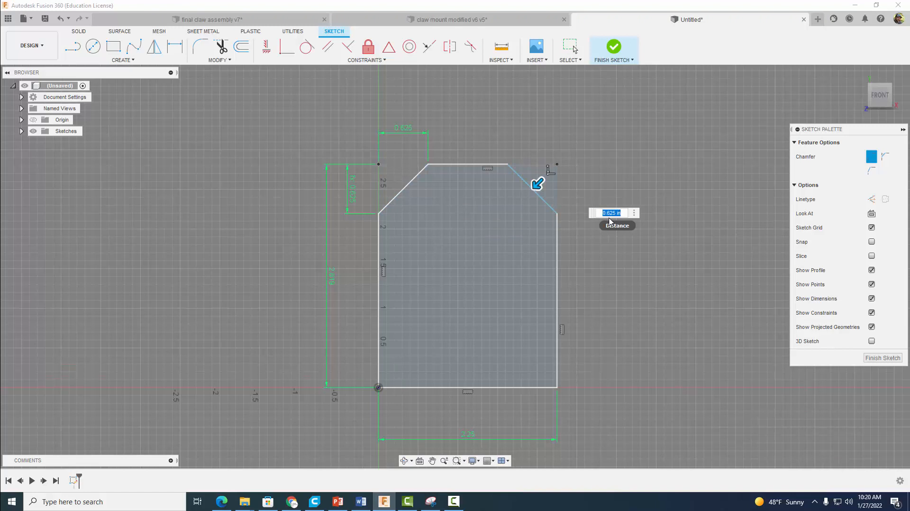
{"action": "key", "text": "Return"}
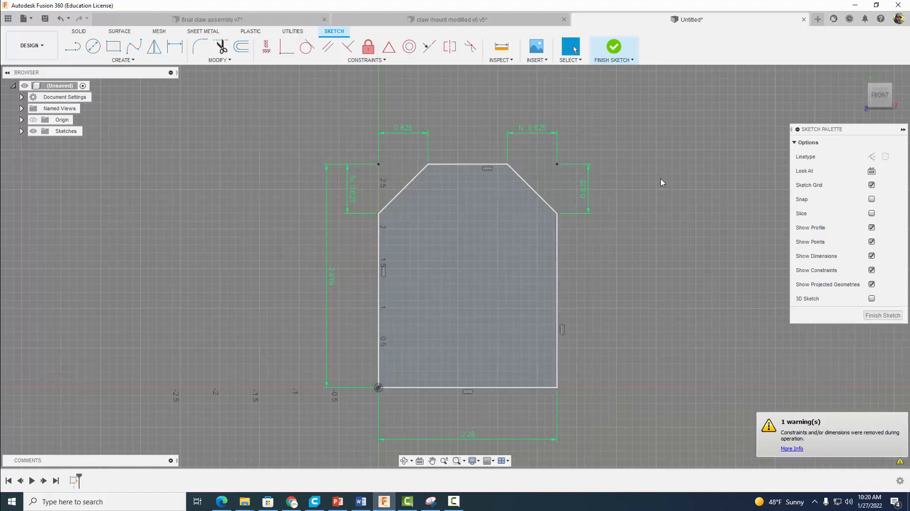
Offset the entire chamfered outline 0.25 in inward
{"action": "left_click", "coordinate": [242, 47]}
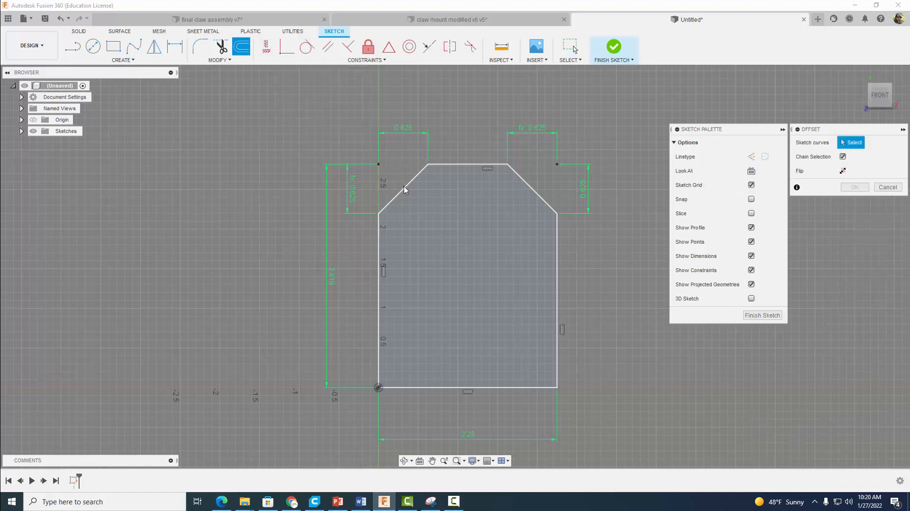
{"action": "left_click", "coordinate": [404, 189]}
{"action": "left_click_drag", "start_coordinate": [402, 185], "coordinate": [416, 198]}
{"action": "type", "text": "-.25"}
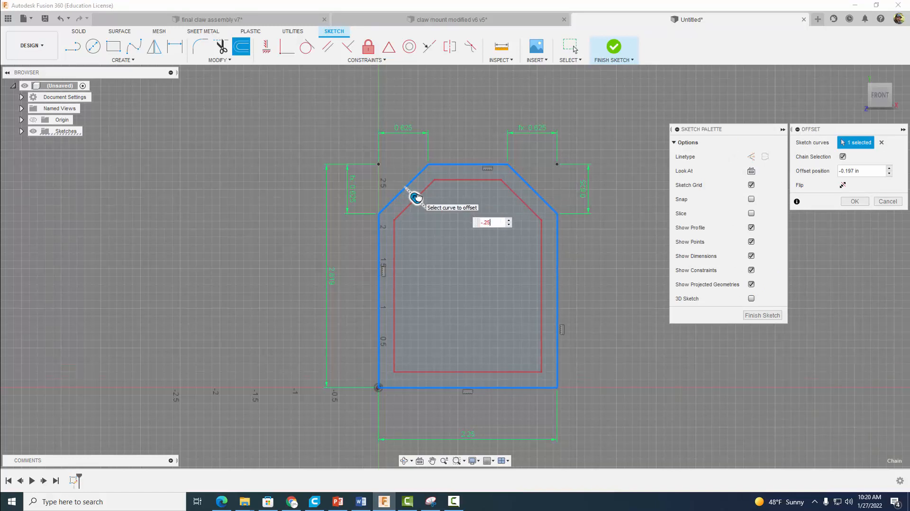
{"action": "key", "text": "Return"}
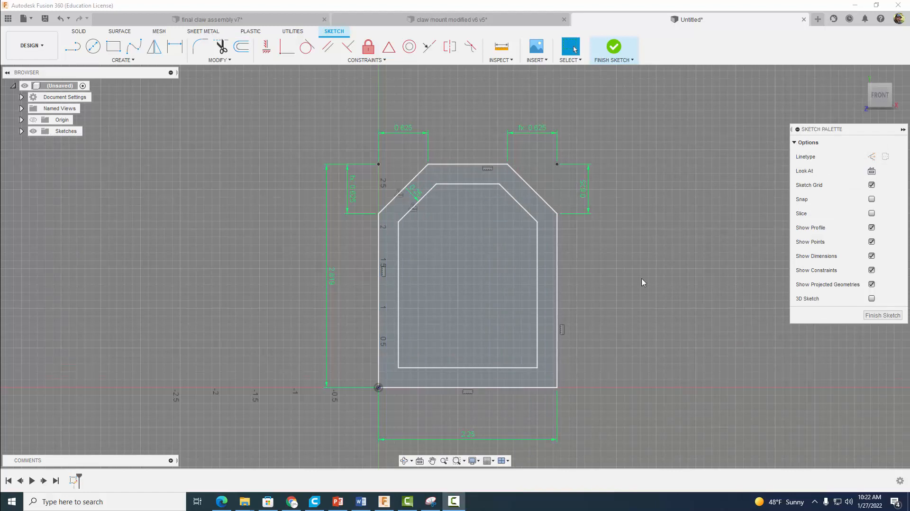
Sketch a 0.11 in diameter circle between the inner and outer outlines on the right side
{"action": "key", "text": "c"}
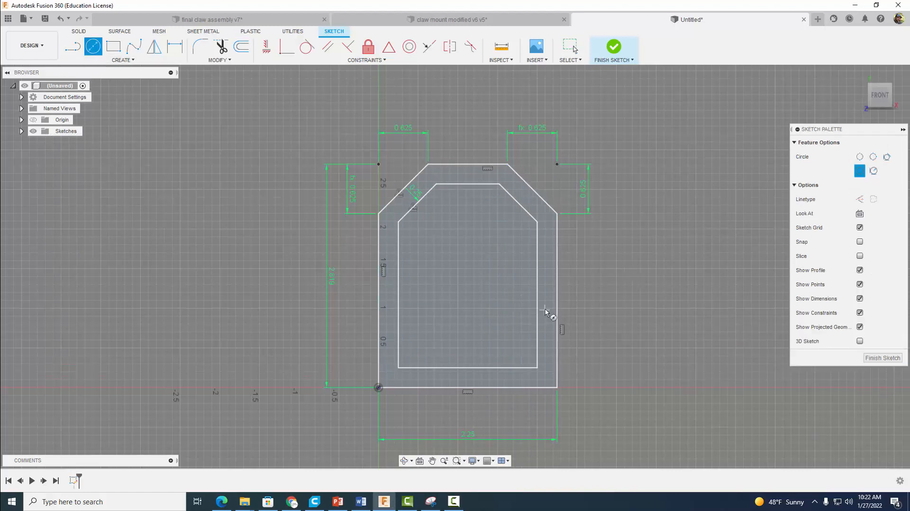
{"action": "scroll", "coordinate": [544, 308], "scroll_direction": "up", "scroll_amount": 3}
{"action": "left_click", "coordinate": [545, 278]}
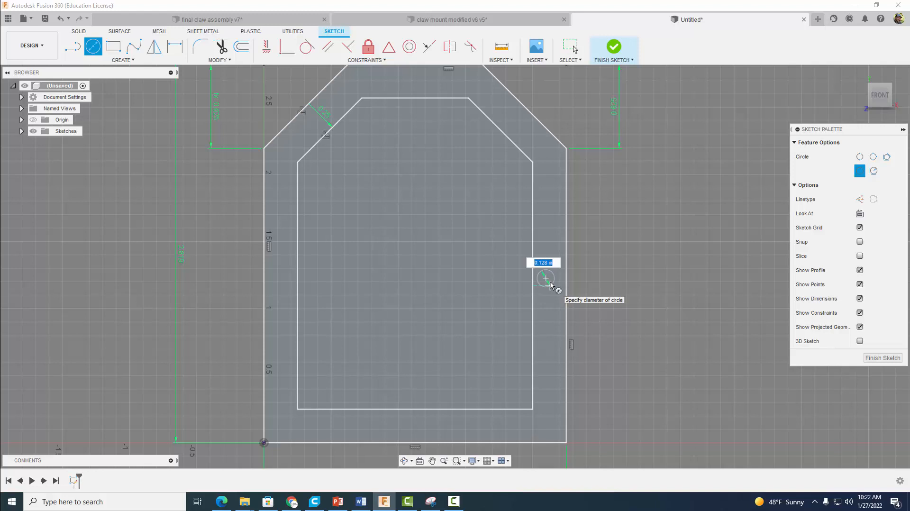
{"action": "type", "text": ".11"}
{"action": "key", "text": "Return"}
{"action": "key", "text": "Escape"}
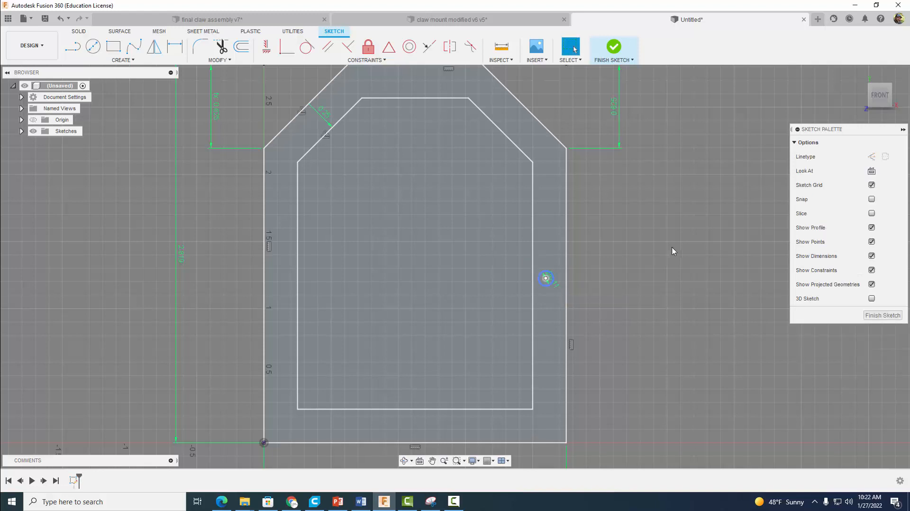
Dimension the circle's centre 0.125 in from the outline's outer right edge
{"action": "scroll", "coordinate": [636, 217], "scroll_direction": "down", "scroll_amount": 2}
{"action": "key", "text": "d"}
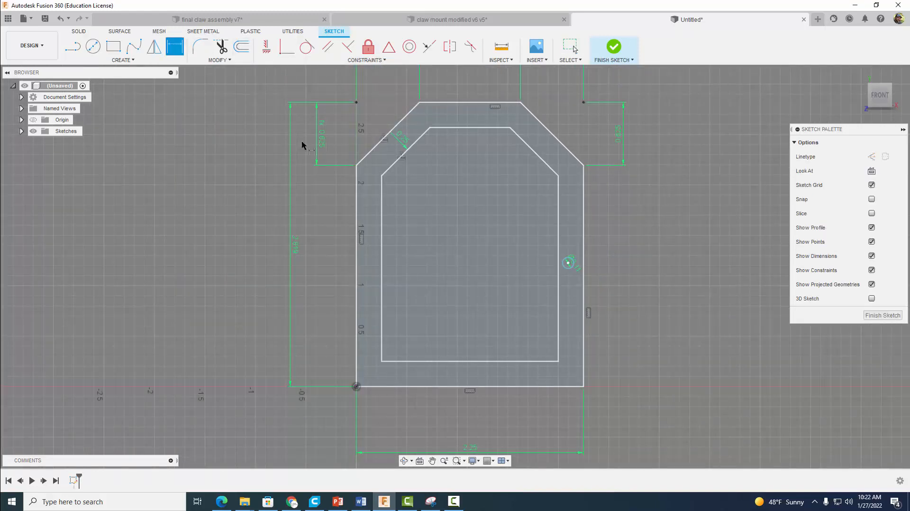
{"action": "left_click", "coordinate": [569, 264]}
{"action": "left_click", "coordinate": [583, 268]}
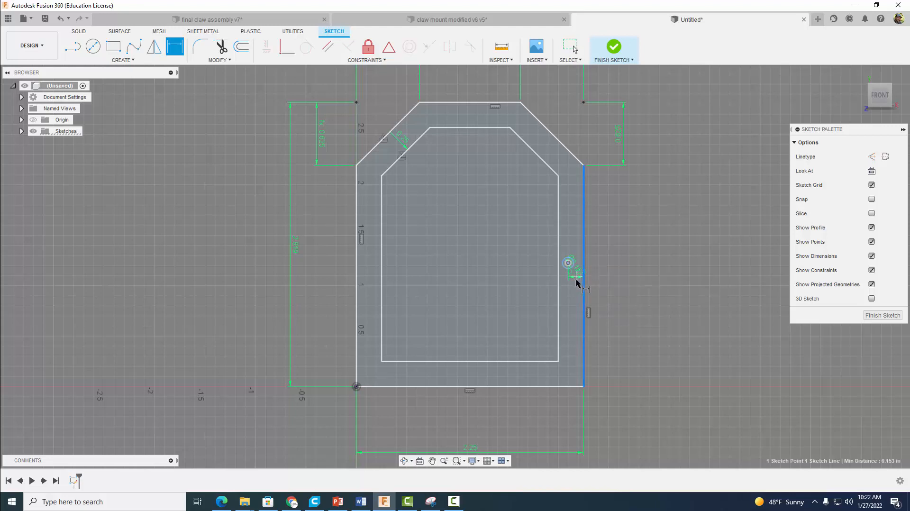
{"action": "left_click", "coordinate": [580, 281]}
{"action": "key", "text": "BackSpace"}
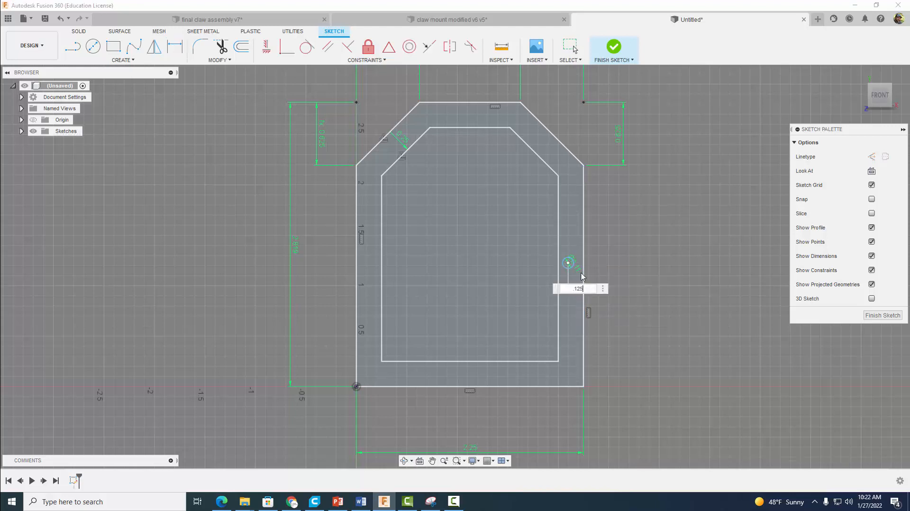
{"action": "type", "text": ".125"}
{"action": "key", "text": "Return"}
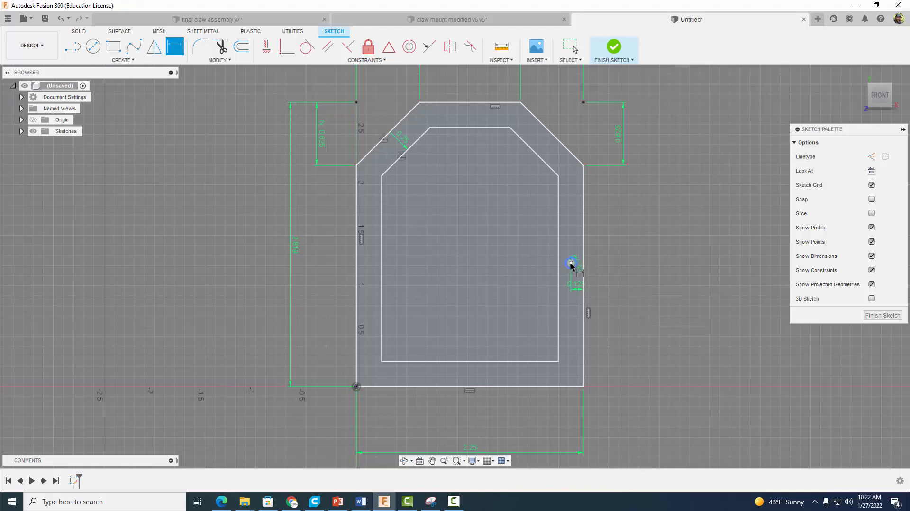
Dimension the right circle's centre 1.189 in above the outline's bottom edge
{"action": "left_click", "coordinate": [562, 384]}
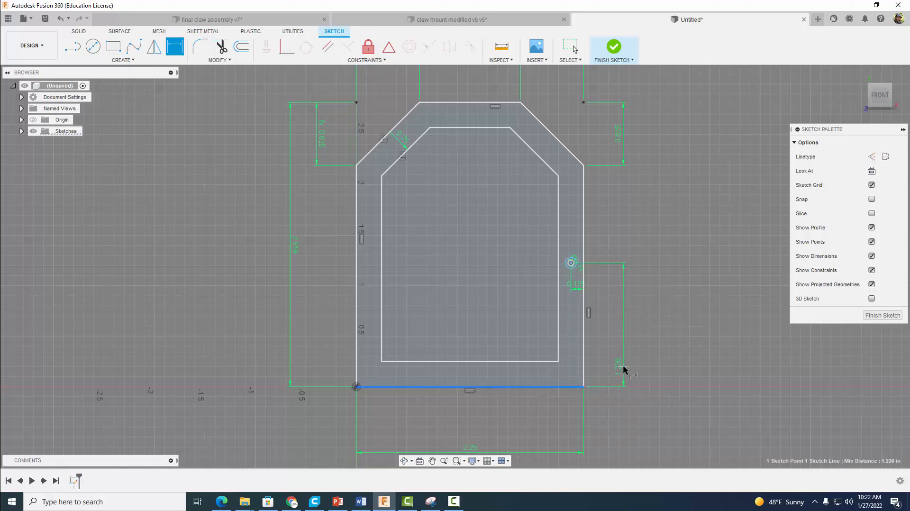
{"action": "left_click", "coordinate": [624, 366]}
{"action": "type", "text": "1.189"}
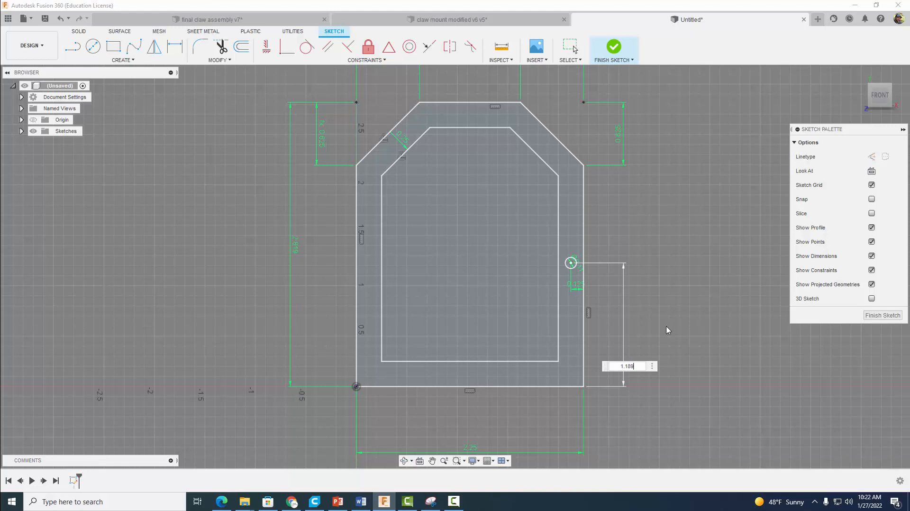
{"action": "key", "text": "Return"}
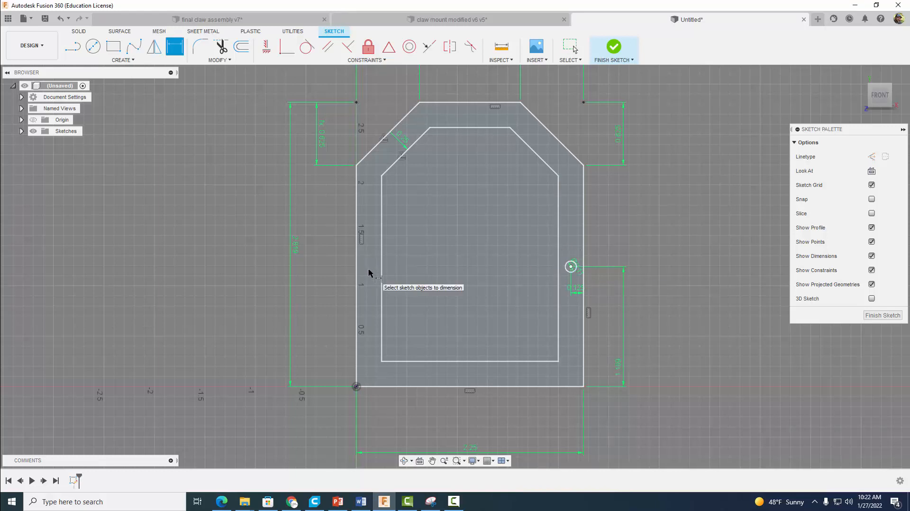
Sketch a second 0.11 in diameter circle between the outlines on the left side, level with the right circle
{"action": "key", "text": "c"}
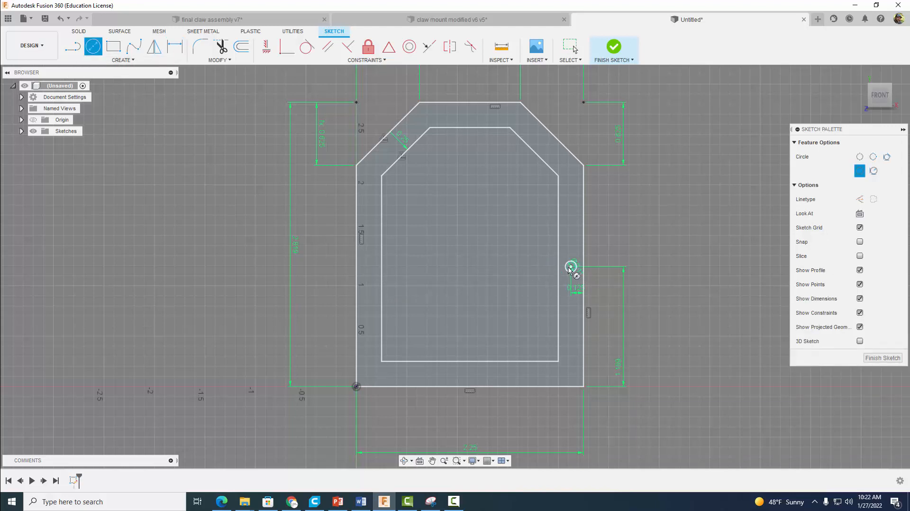
{"action": "left_click", "coordinate": [368, 267]}
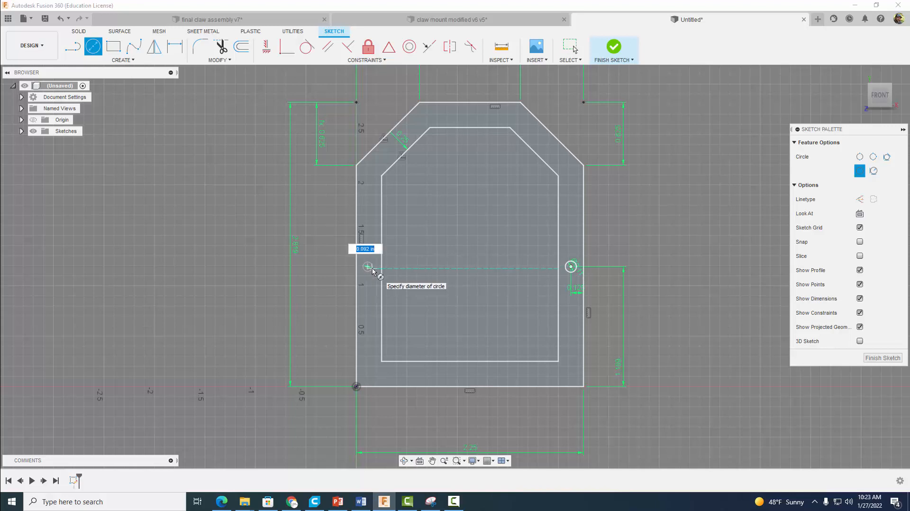
{"action": "type", "text": ".11"}
{"action": "key", "text": "Return"}
{"action": "key", "text": "Escape"}
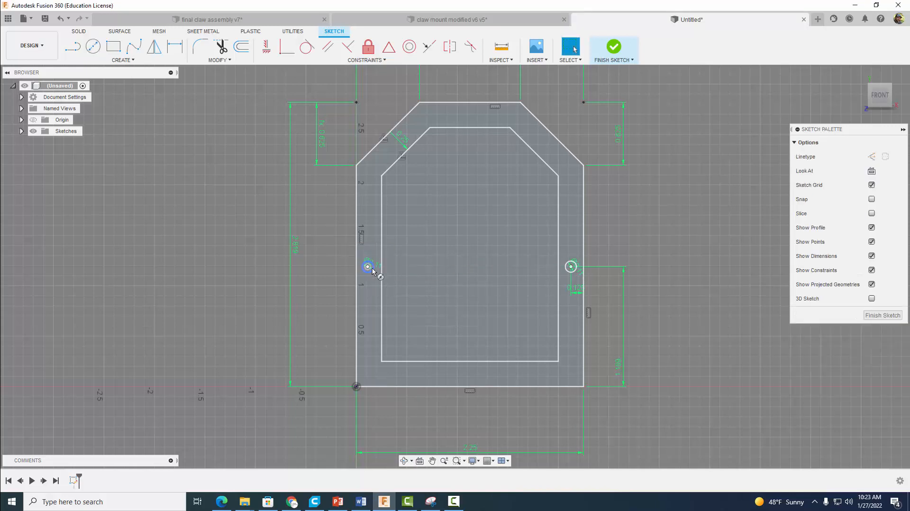
Dimension the left circle's centre 0.125 in from the outline's outer left edge
{"action": "key", "text": "d"}
{"action": "scroll", "coordinate": [337, 267], "scroll_direction": "up", "scroll_amount": 3}
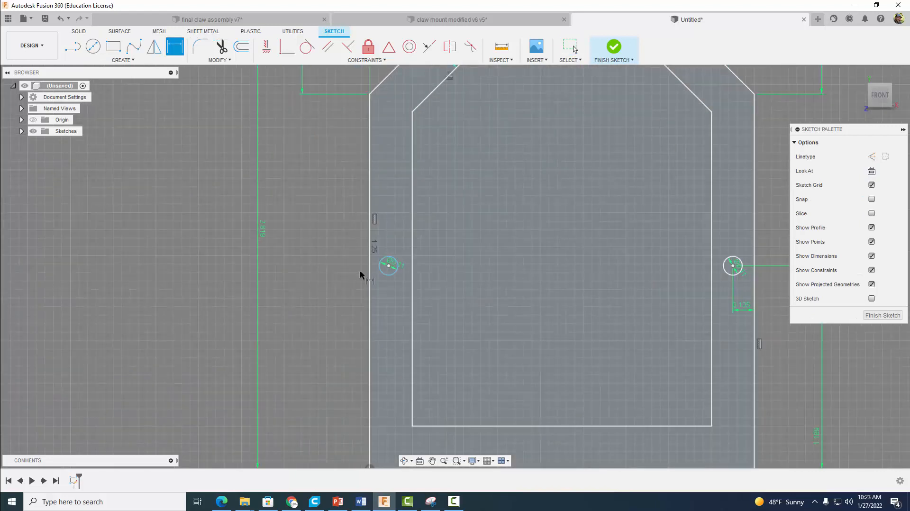
{"action": "left_click", "coordinate": [388, 268]}
{"action": "left_click", "coordinate": [370, 296]}
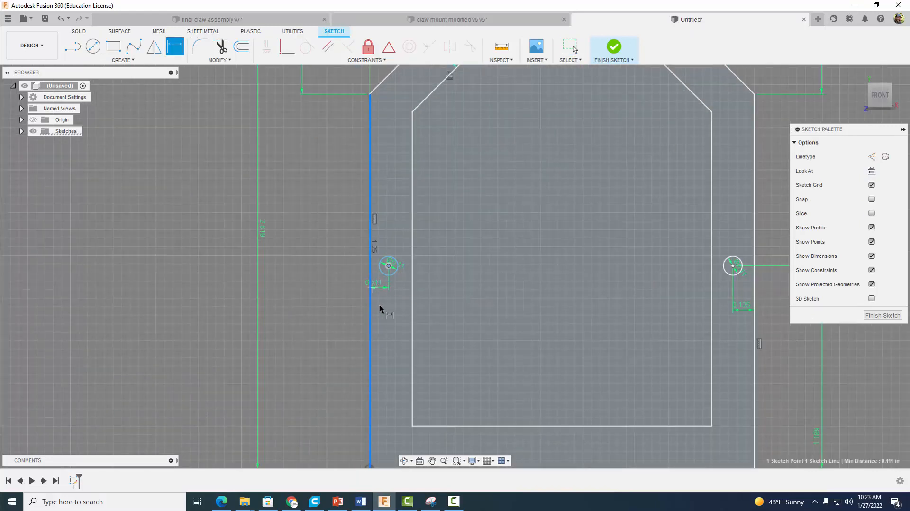
{"action": "left_click", "coordinate": [407, 288]}
{"action": "type", "text": ".1"}
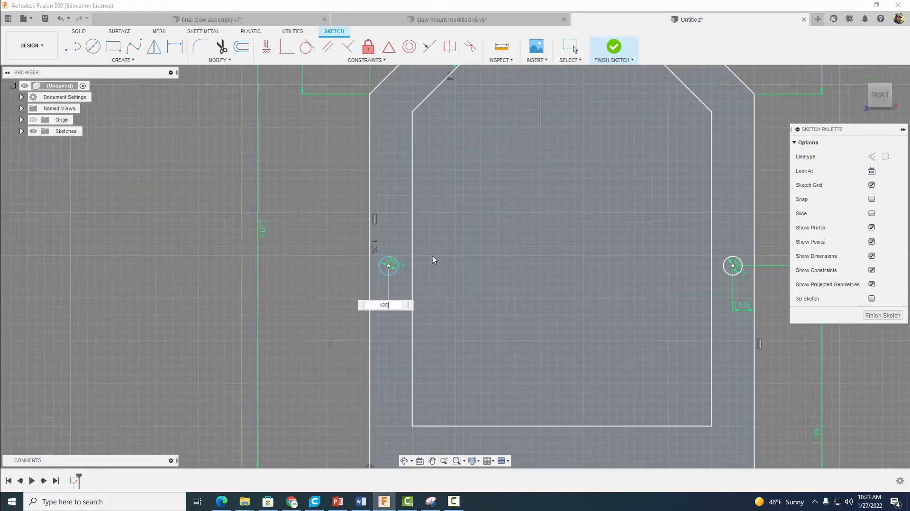
{"action": "type", "text": "25"}
{"action": "key", "text": "Return"}
{"action": "scroll", "coordinate": [434, 259], "scroll_direction": "down", "scroll_amount": 3}
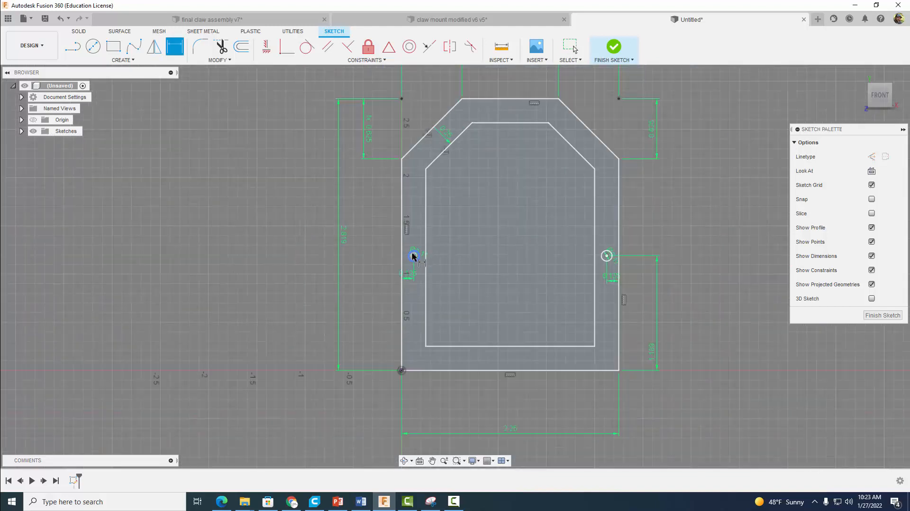
Dimension the left circle's centre 1.189 in above the outline's bottom edge
{"action": "left_click", "coordinate": [414, 257]}
{"action": "left_click", "coordinate": [428, 370]}
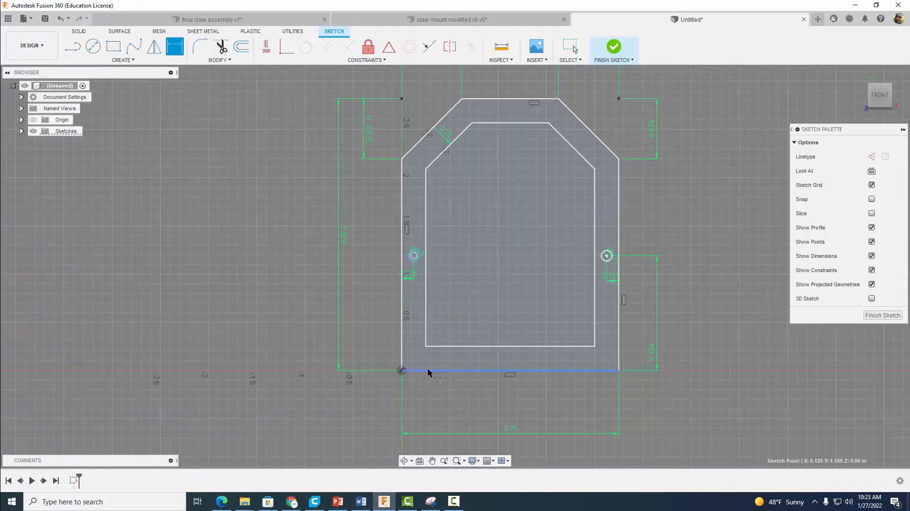
{"action": "left_click", "coordinate": [368, 348]}
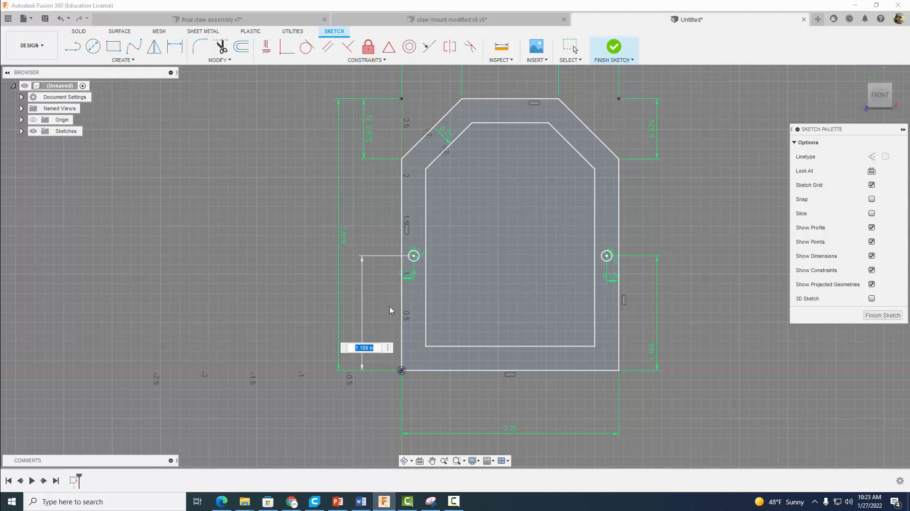
{"action": "key", "text": "Return"}
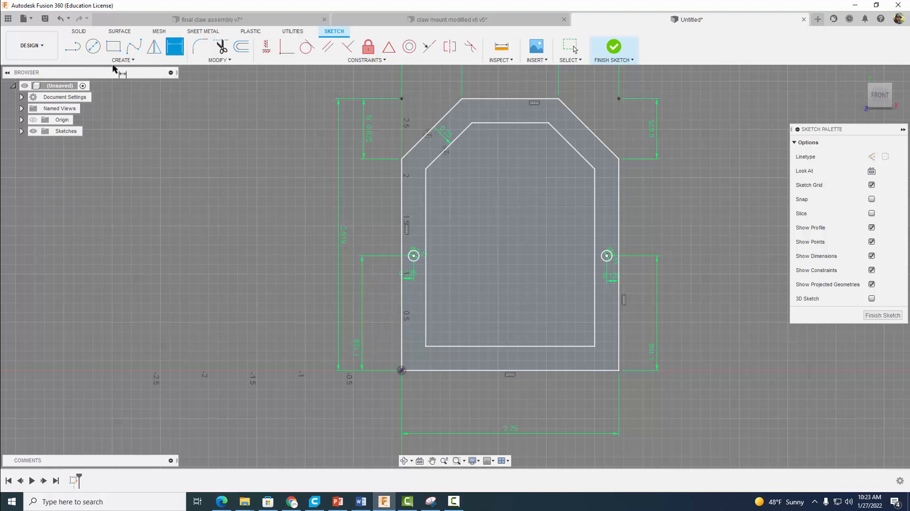
Sketch a 0.9 in diameter circle concentric with the small circle on the left side of the frame
{"action": "left_click", "coordinate": [93, 47]}
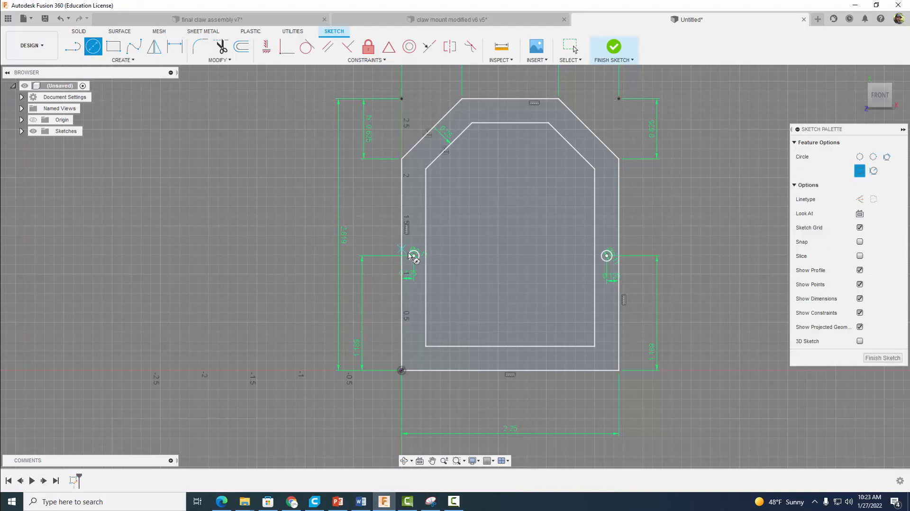
{"action": "scroll", "coordinate": [415, 258], "scroll_direction": "up", "scroll_amount": 3}
{"action": "left_click", "coordinate": [417, 258]}
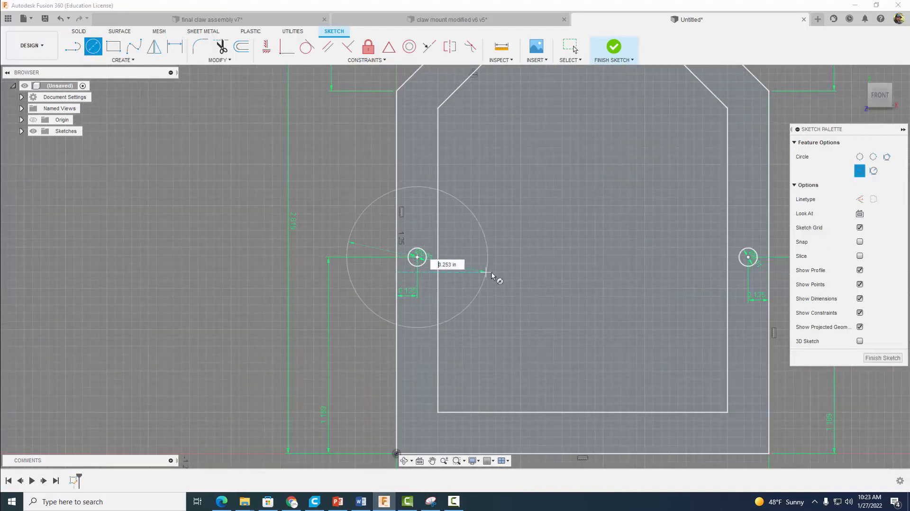
{"action": "type", "text": ".9"}
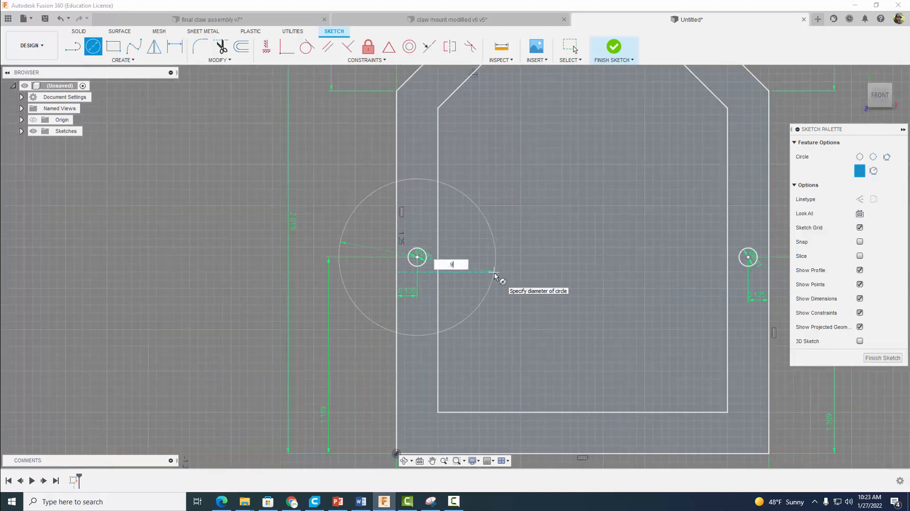
{"action": "key", "text": "Return"}
Sketch a 0.9 in diameter circle concentric with the small circle on the right side of the frame
{"action": "scroll", "coordinate": [697, 300], "scroll_direction": "down", "scroll_amount": 3}
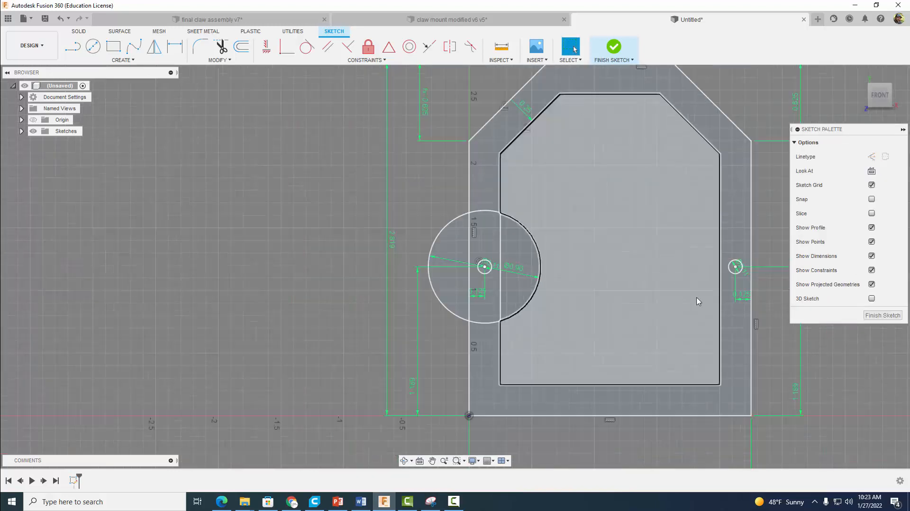
{"action": "middle_click_drag", "start_coordinate": [614, 309], "coordinate": [420, 315]}
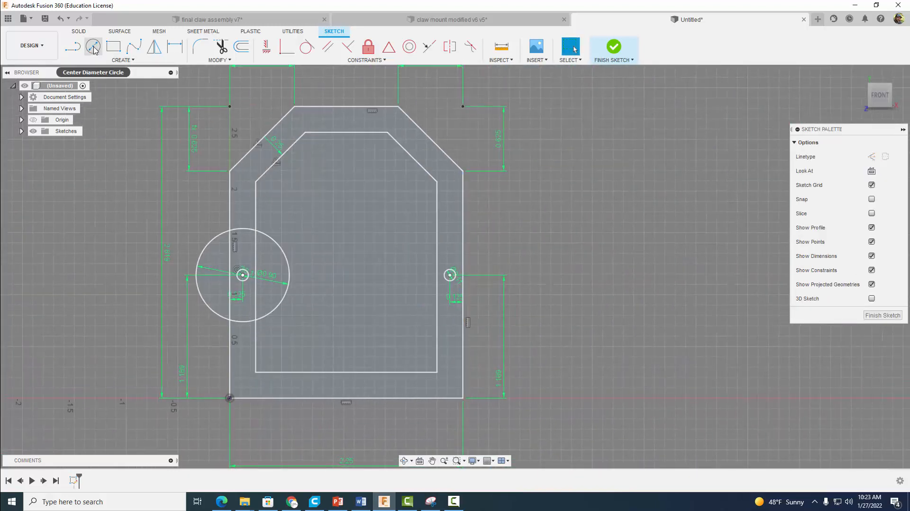
{"action": "left_click", "coordinate": [93, 46]}
{"action": "left_click", "coordinate": [453, 276]}
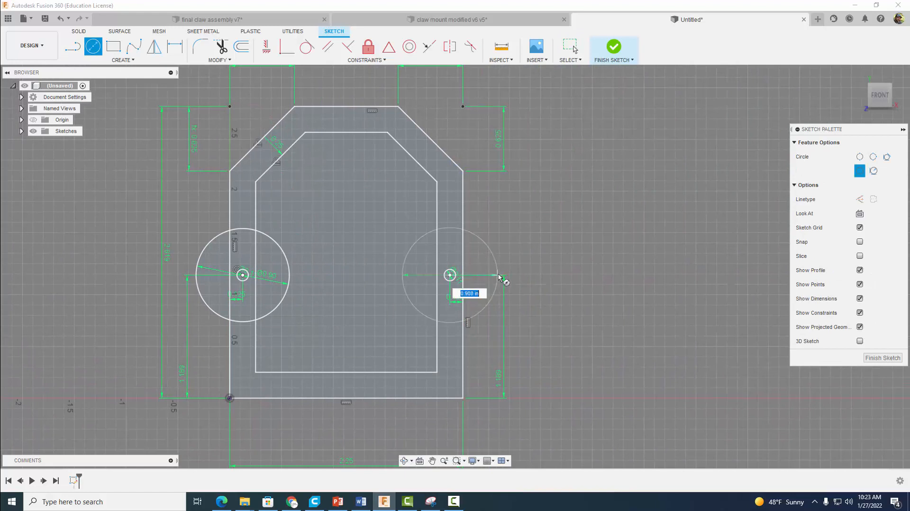
{"action": "type", "text": ".9"}
{"action": "key", "text": "Return"}
{"action": "key", "text": "Escape"}
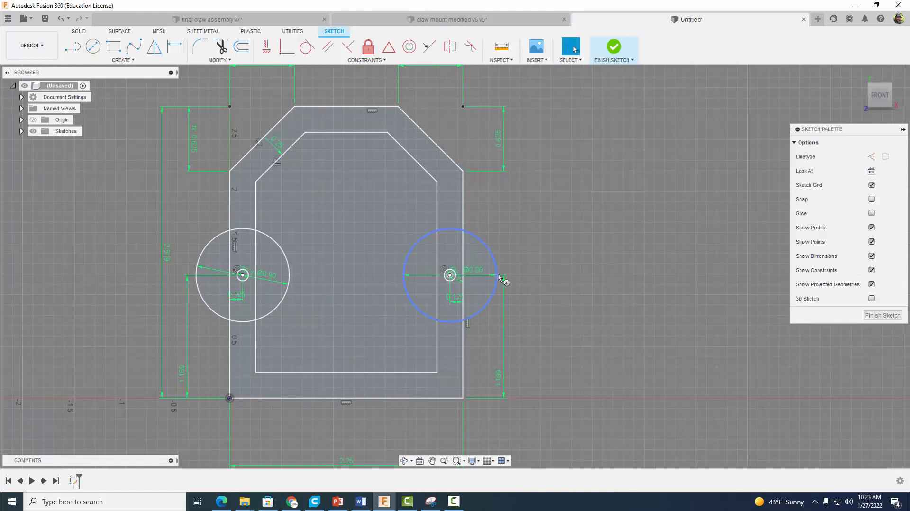
Trim the outline segments inside the left 0.9 in circle and its arcs lying between the inner and outer outlines
{"action": "scroll", "coordinate": [545, 214], "scroll_direction": "up", "scroll_amount": 2}
{"action": "scroll", "coordinate": [558, 218], "scroll_direction": "down", "scroll_amount": 3}
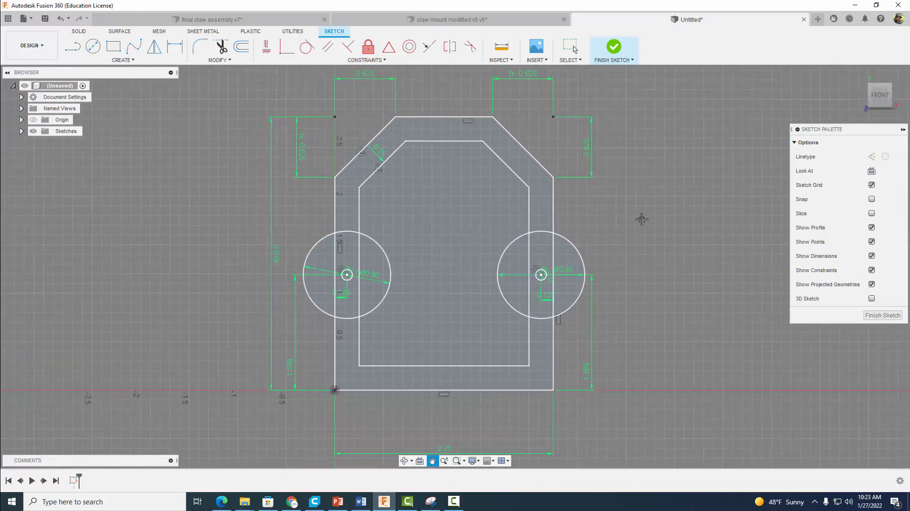
{"action": "left_click", "coordinate": [221, 46]}
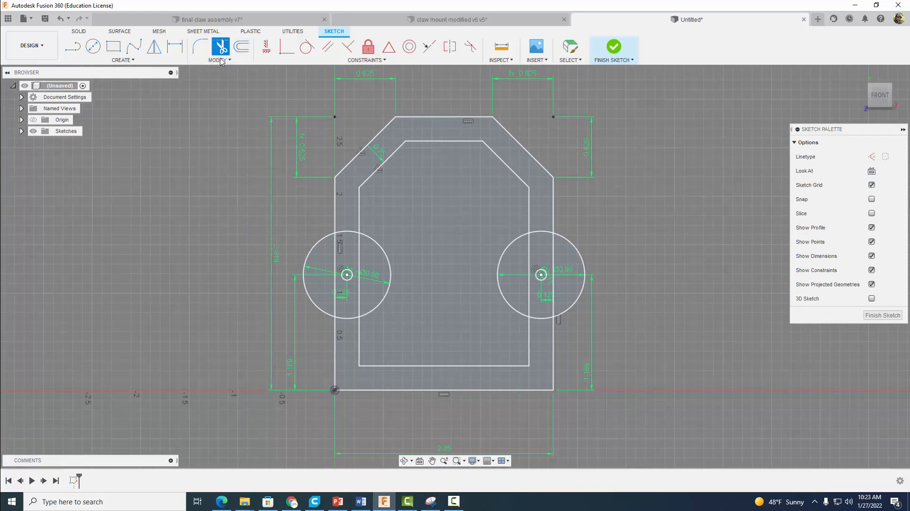
{"action": "left_click", "coordinate": [348, 234]}
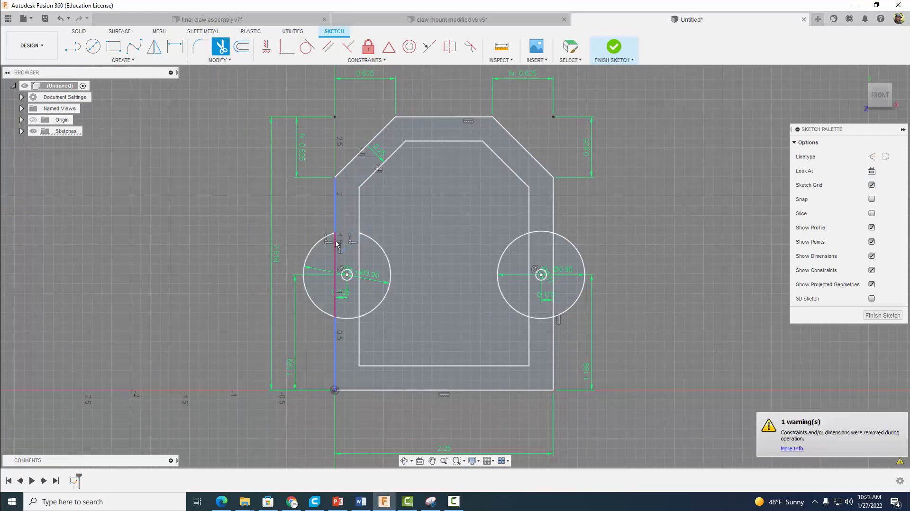
{"action": "left_click", "coordinate": [336, 244]}
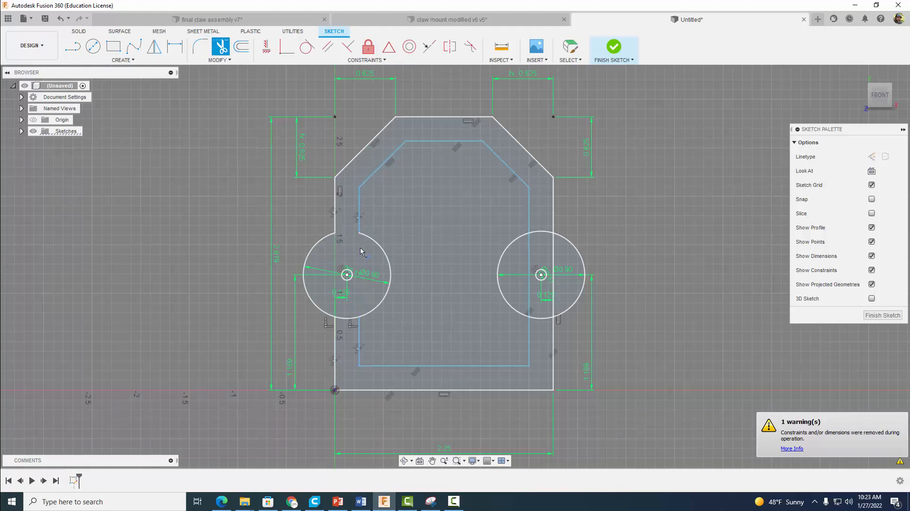
{"action": "left_click", "coordinate": [349, 314]}
Trim the outline segments inside the right 0.9 in circle and its arcs lying between the inner and outer outlines
{"action": "left_click", "coordinate": [529, 249]}
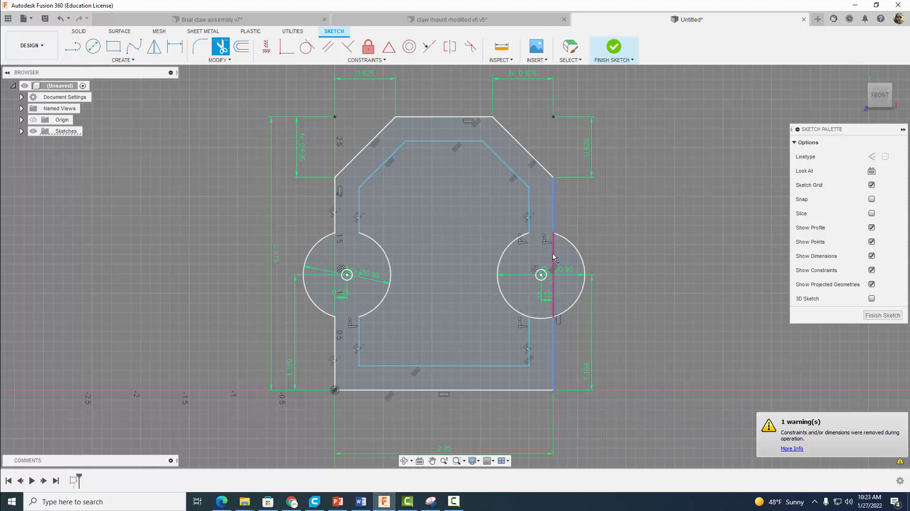
{"action": "left_click", "coordinate": [554, 258]}
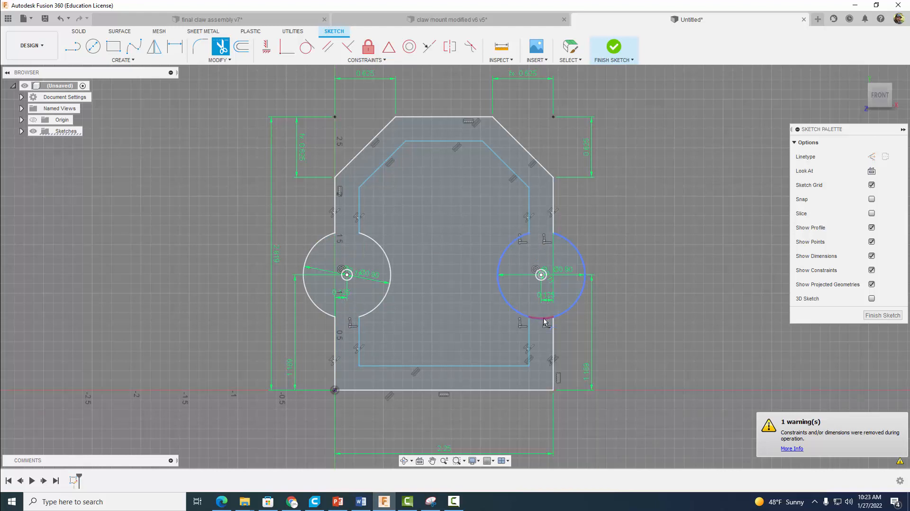
{"action": "scroll", "coordinate": [633, 251], "scroll_direction": "down", "scroll_amount": 3}
{"action": "mouse_move", "coordinate": [652, 252]}
{"action": "middle_mouse_down"}
{"action": "mouse_move", "coordinate": [592, 261]}
{"action": "mouse_move", "coordinate": [620, 250]}
{"action": "middle_mouse_up"}
{"action": "scroll", "coordinate": [657, 252], "scroll_direction": "up", "scroll_amount": 2}
{"action": "key", "text": "t"}
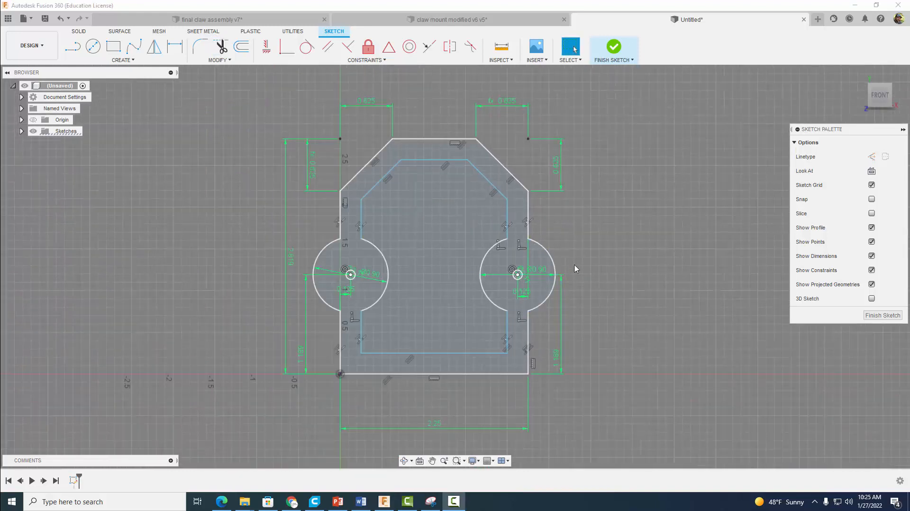
Sketch a 0.11 in diameter circle between the two outlines near the left end of the top edge
{"action": "scroll", "coordinate": [576, 269], "scroll_direction": "up", "scroll_amount": 2}
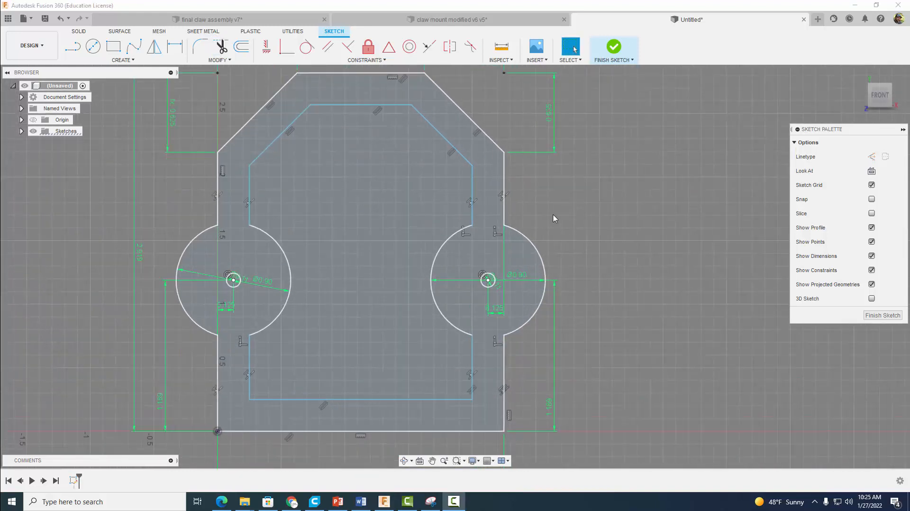
{"action": "middle_click_drag", "start_coordinate": [550, 217], "coordinate": [642, 311]}
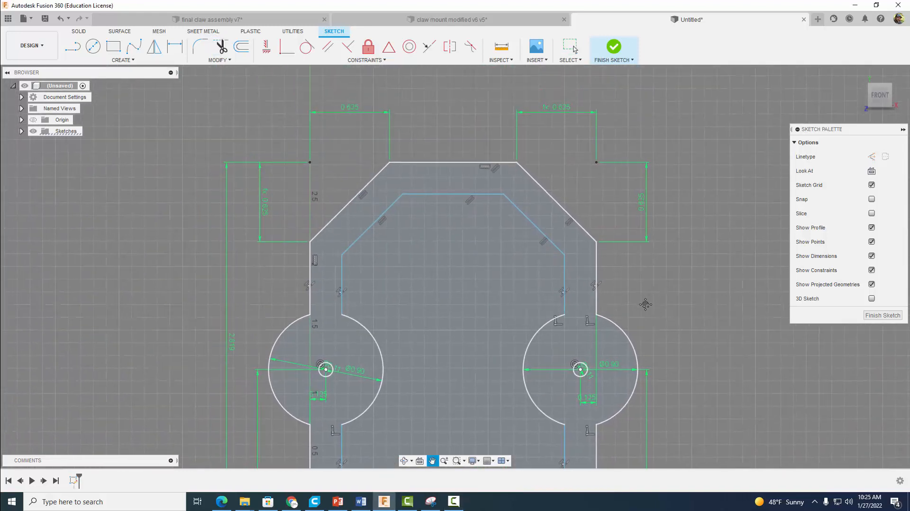
{"action": "left_click", "coordinate": [93, 46]}
{"action": "scroll", "coordinate": [377, 183], "scroll_direction": "up", "scroll_amount": 3}
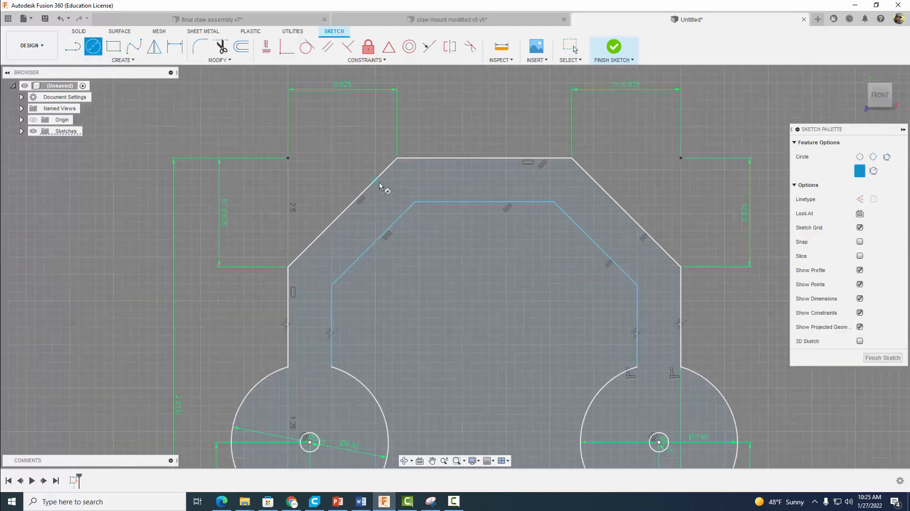
{"action": "left_click", "coordinate": [418, 177]}
{"action": "key", "text": "BackSpace"}
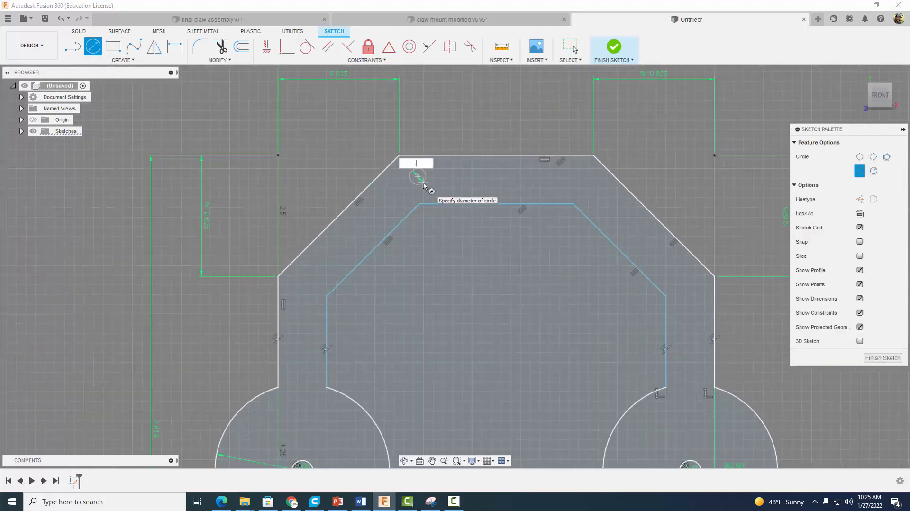
{"action": "type", "text": ".11"}
{"action": "key", "text": "Return"}
{"action": "key", "text": "Escape"}
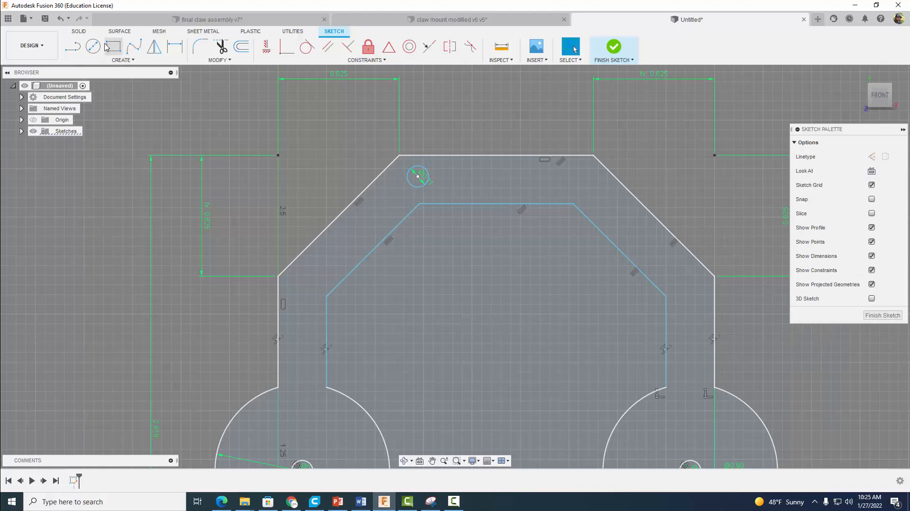
Sketch another 0.11 in diameter circle between the two outlines near the right end of the top edge
{"action": "left_click", "coordinate": [89, 45]}
{"action": "left_click", "coordinate": [573, 176]}
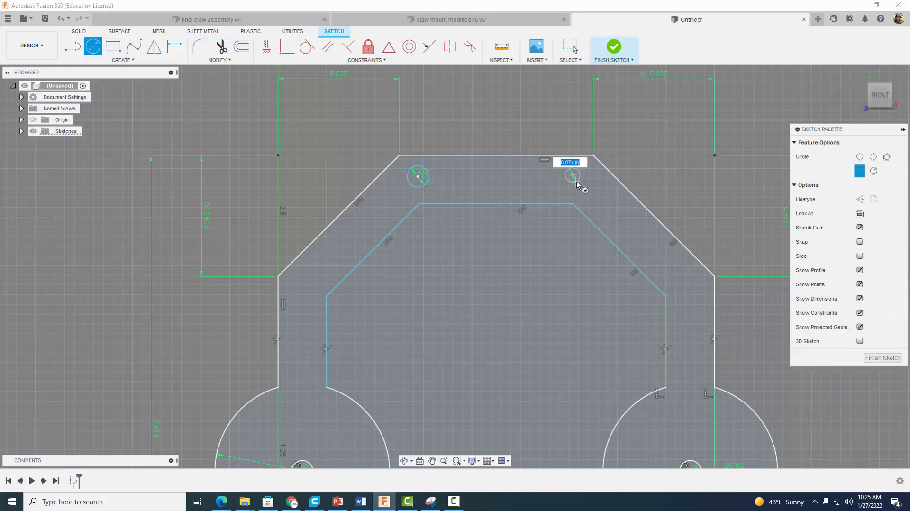
{"action": "key", "text": "BackSpace"}
{"action": "type", "text": ".11"}
{"action": "key", "text": "Return"}
{"action": "key", "text": "Escape"}
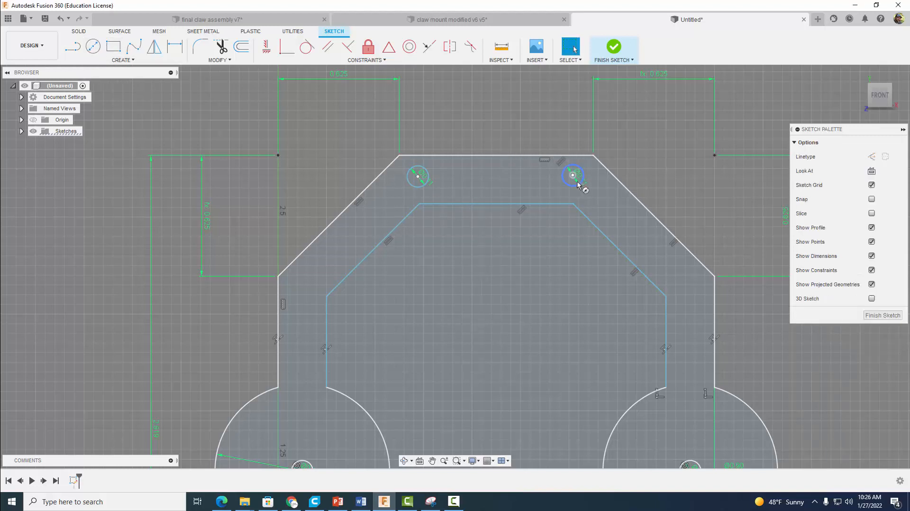
Dimension the upper left small circle's centre 0.13 in below the outline's top edge
{"action": "left_click", "coordinate": [182, 47]}
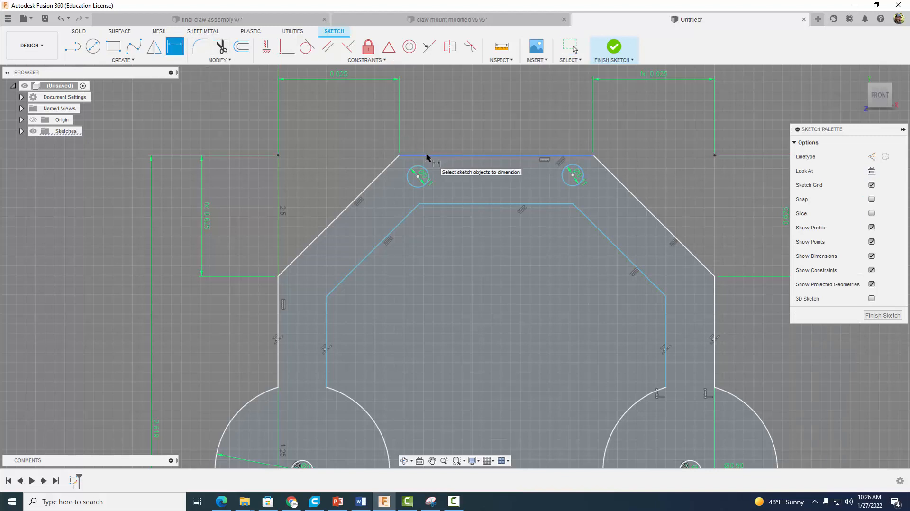
{"action": "left_click", "coordinate": [427, 155]}
{"action": "left_click", "coordinate": [418, 177]}
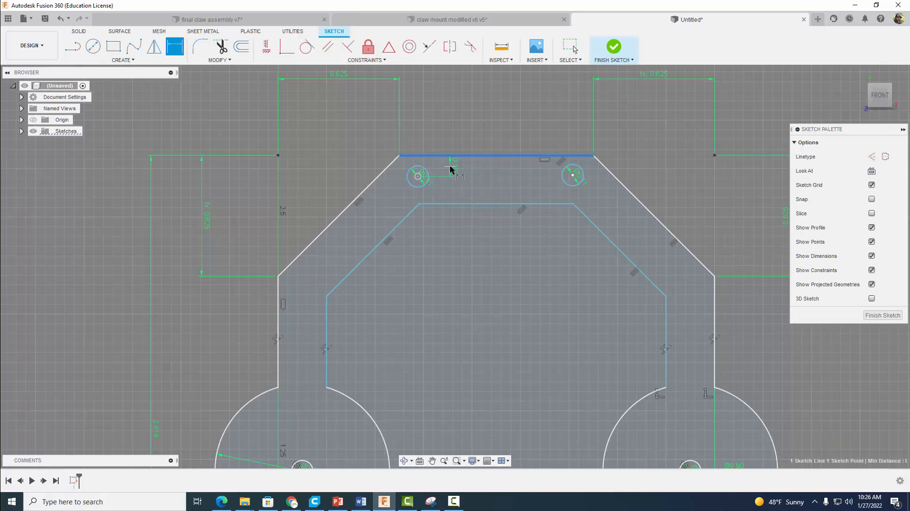
{"action": "left_click", "coordinate": [450, 164]}
{"action": "type", "text": ".13"}
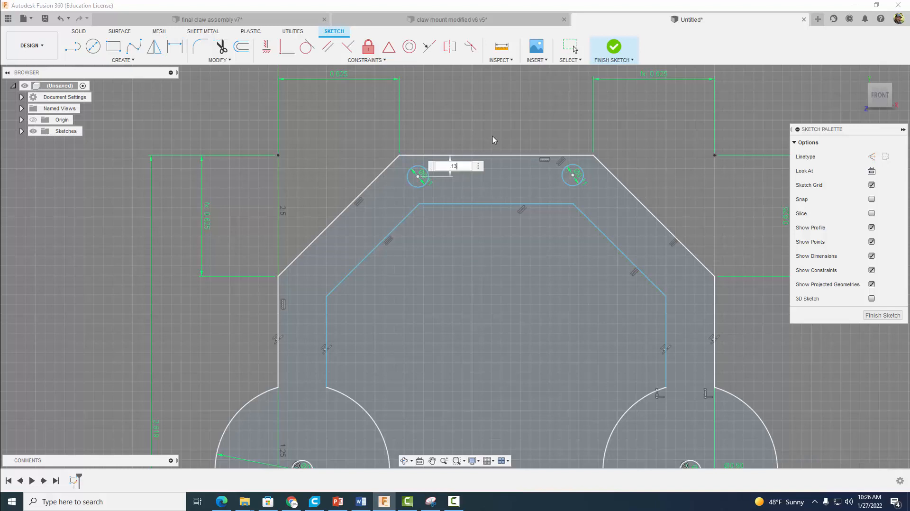
{"action": "key", "text": "Return"}
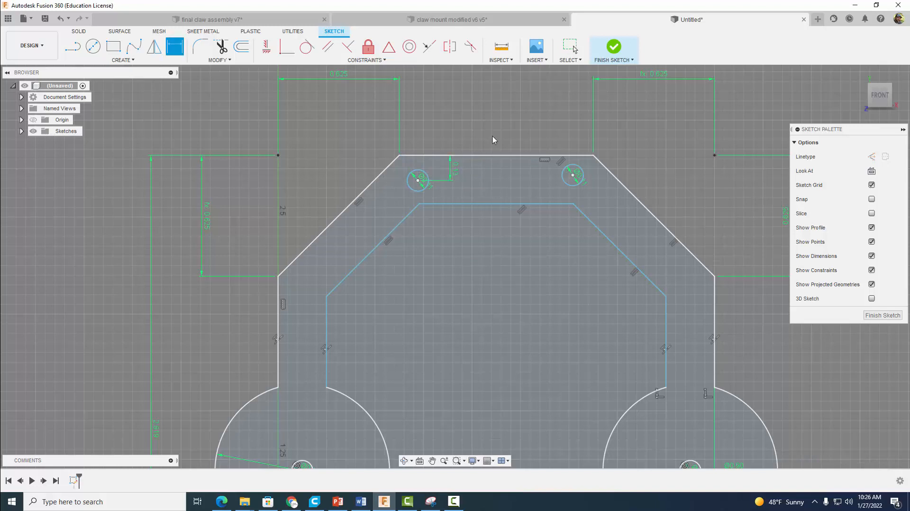
Dimension the upper right small circle's centre 0.13 in below the outline's top edge
{"action": "left_click", "coordinate": [573, 174]}
{"action": "left_click", "coordinate": [567, 155]}
{"action": "left_click", "coordinate": [538, 169]}
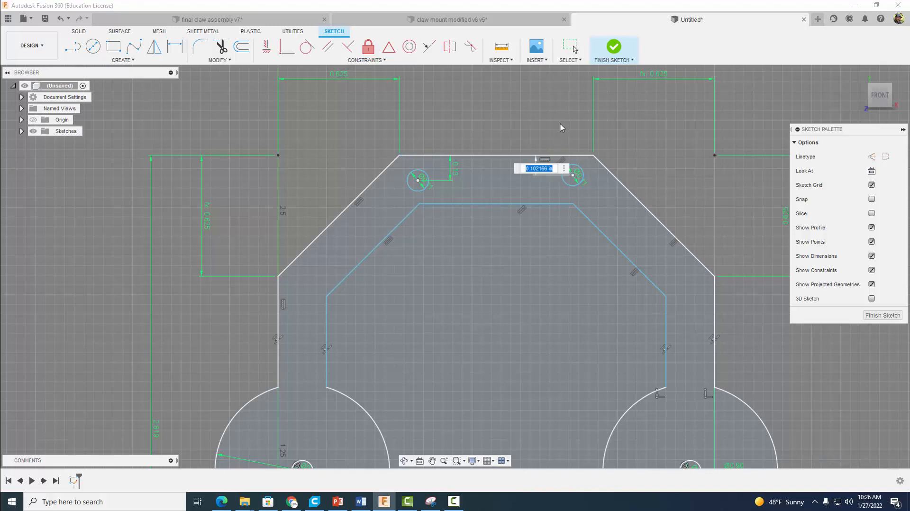
{"action": "type", "text": ".13"}
{"action": "key", "text": "Return"}
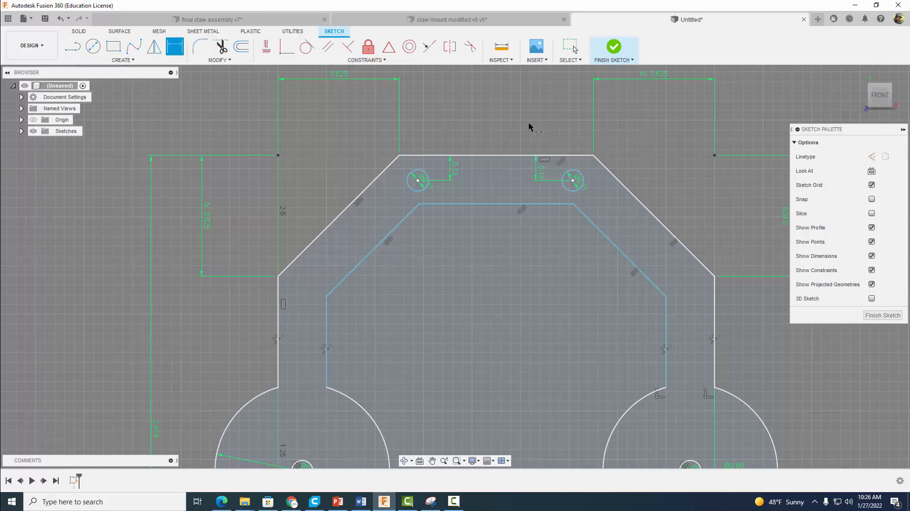
Dimension the upper left small circle's centre 0.695 in from the outline's outer left edge
{"action": "scroll", "coordinate": [528, 122], "scroll_direction": "down", "scroll_amount": 2}
{"action": "left_click", "coordinate": [453, 170]}
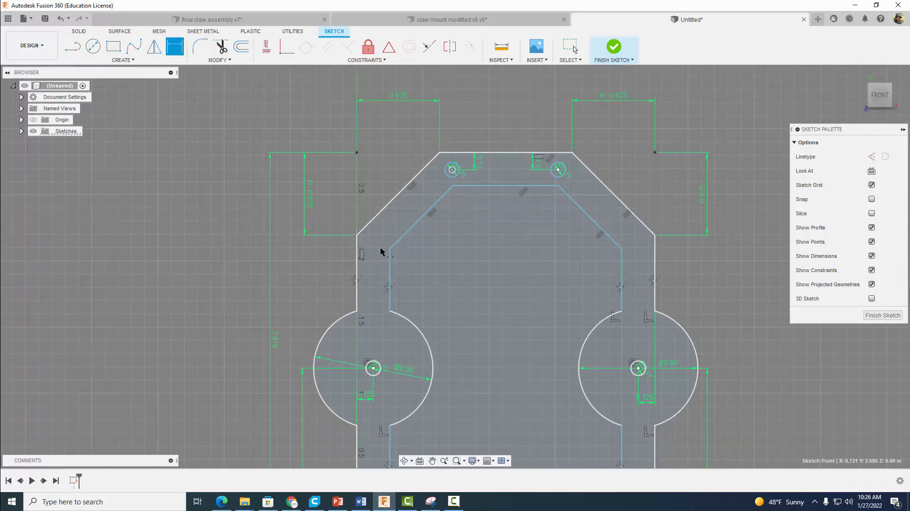
{"action": "left_click", "coordinate": [359, 280]}
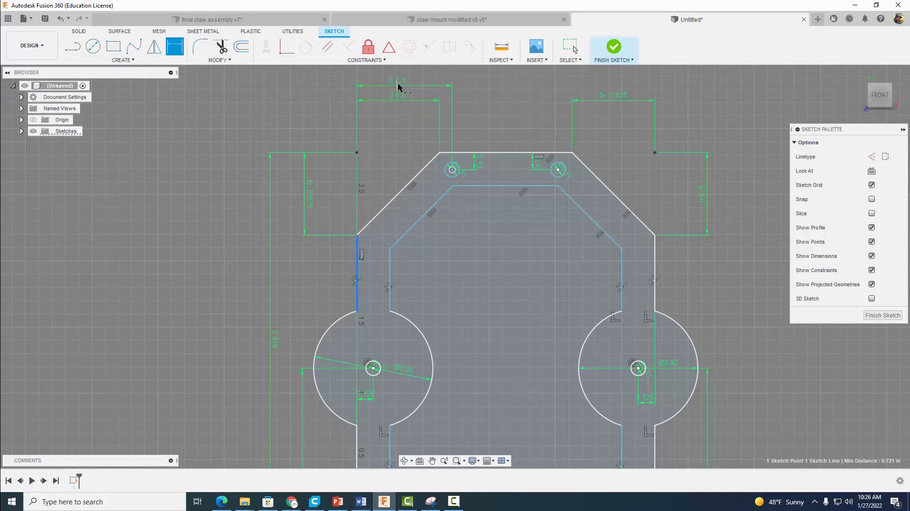
{"action": "left_click", "coordinate": [401, 85]}
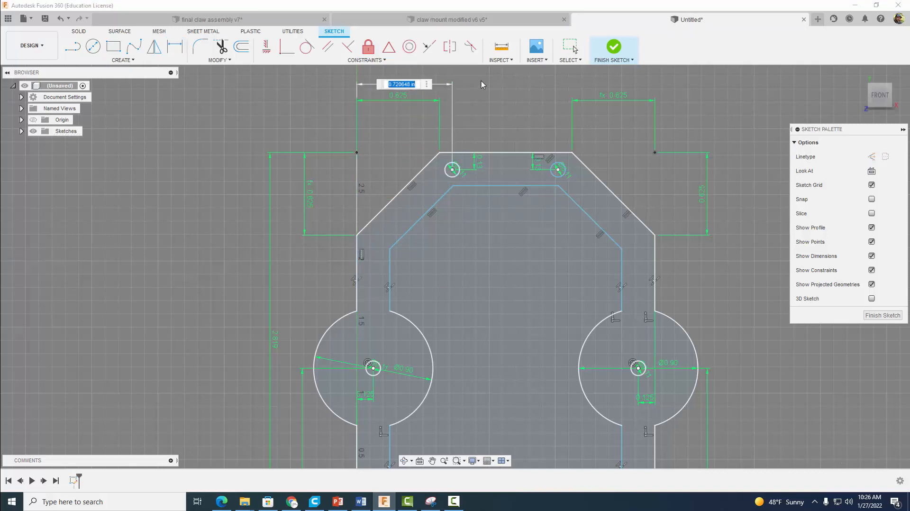
{"action": "type", "text": ".695"}
{"action": "key", "text": "Return"}
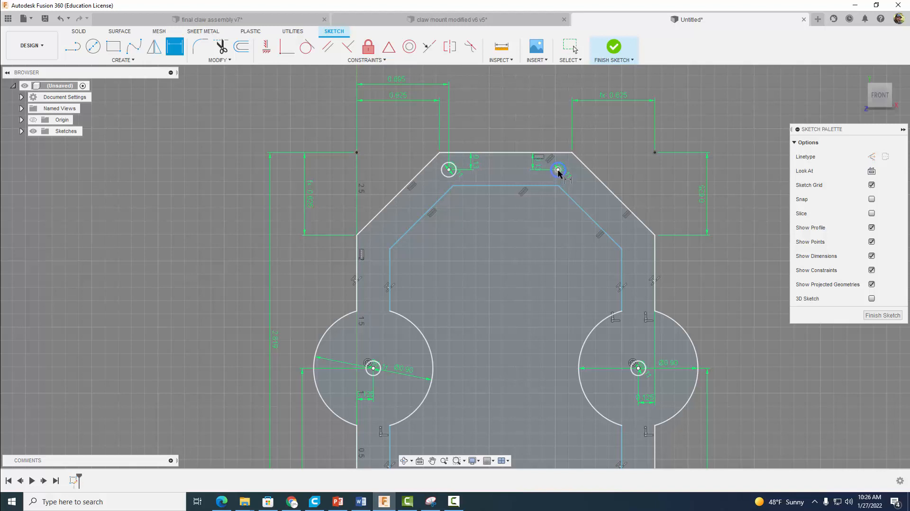
Dimension the upper right small circle's centre 0.695 in from the outline's outer right edge
{"action": "left_click", "coordinate": [558, 170]}
{"action": "left_click", "coordinate": [655, 251]}
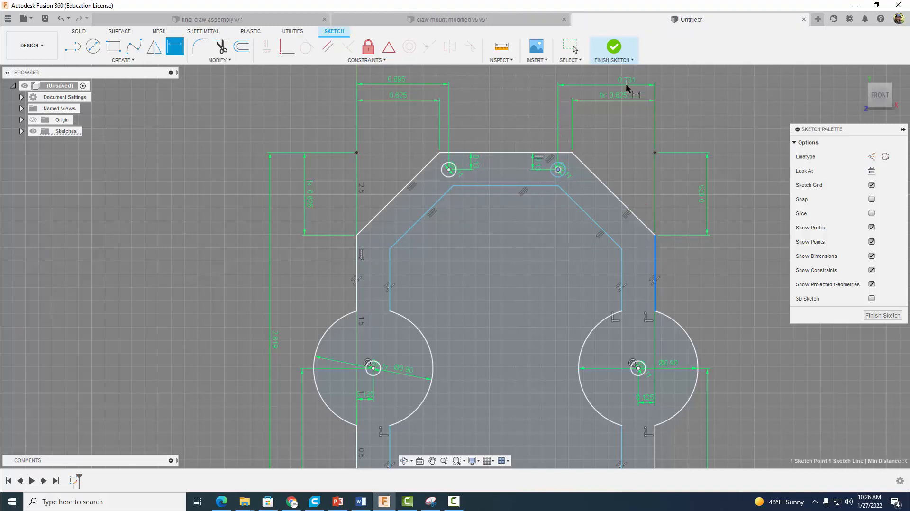
{"action": "left_click", "coordinate": [626, 84]}
{"action": "key", "text": "BackSpace"}
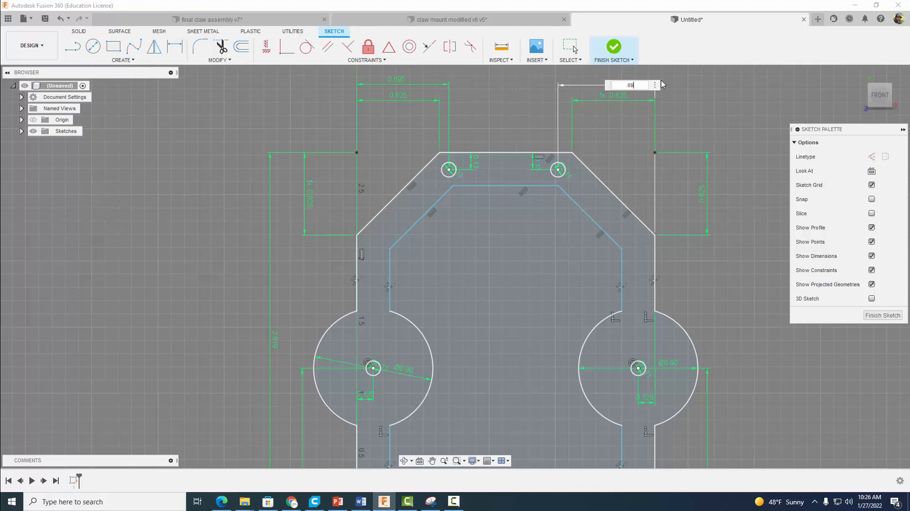
{"action": "type", "text": ".695"}
{"action": "key", "text": "Return"}
Sketch a rectangle about 1.18 in wide and 0.92 in tall hanging below the middle of the outline's bottom edge
{"action": "scroll", "coordinate": [597, 238], "scroll_direction": "down", "scroll_amount": 3}
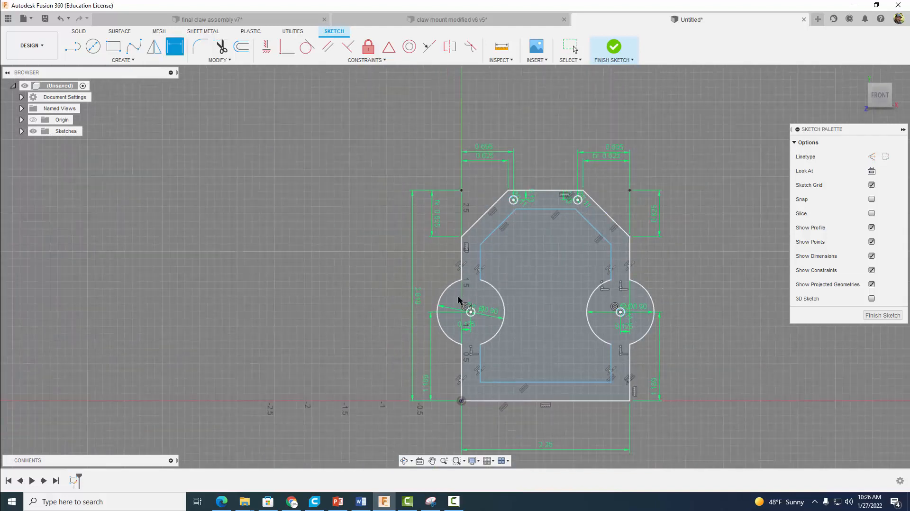
{"action": "scroll", "coordinate": [681, 262], "scroll_direction": "up", "scroll_amount": 1}
{"action": "middle_click_drag", "start_coordinate": [675, 275], "coordinate": [650, 231]}
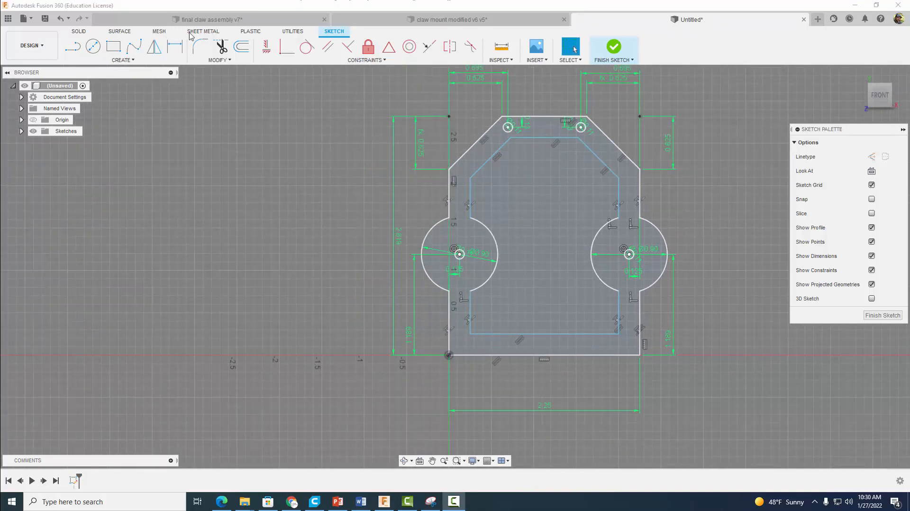
{"action": "left_click", "coordinate": [113, 46]}
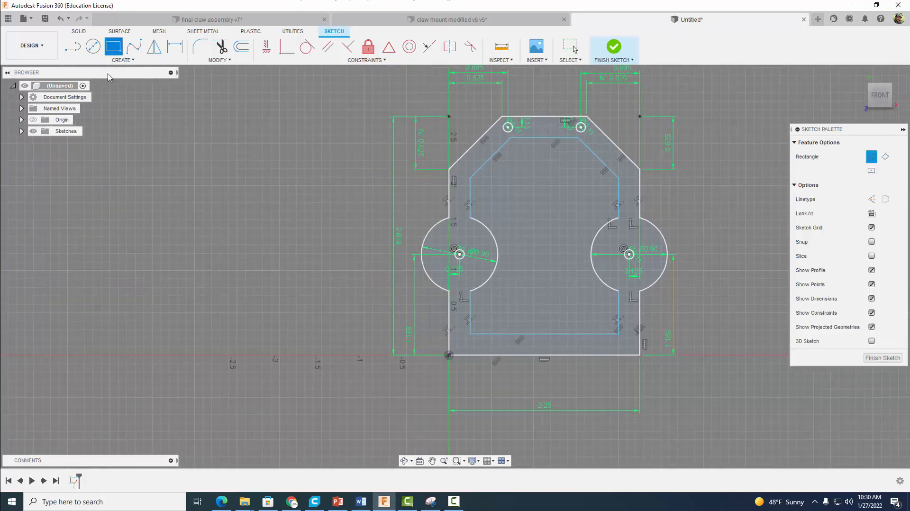
{"action": "left_click", "coordinate": [499, 356]}
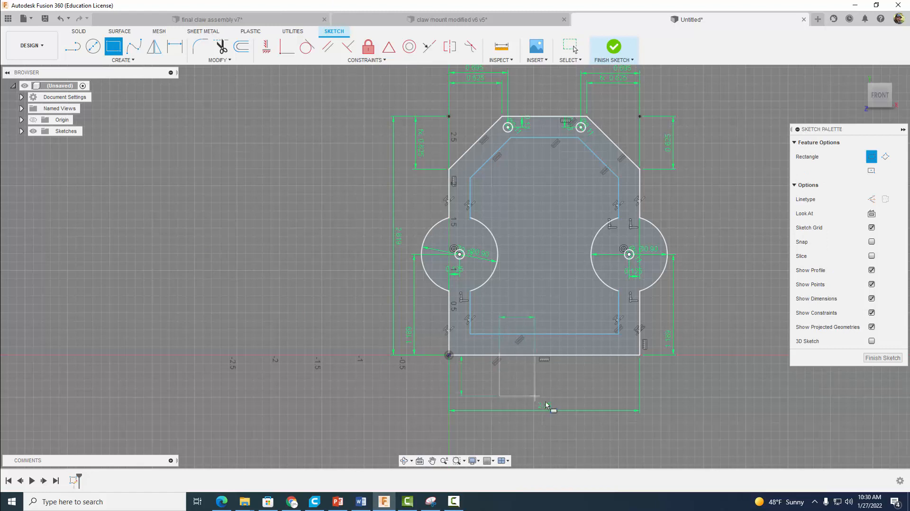
{"action": "left_click", "coordinate": [600, 433]}
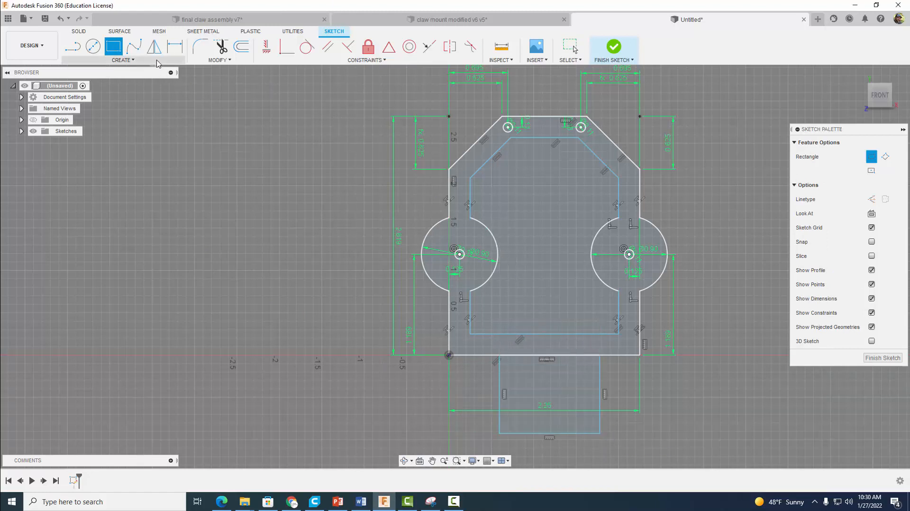
Dimension the lower rectangle's left side 0.5 in from the outline's outer left edge
{"action": "left_click", "coordinate": [171, 50]}
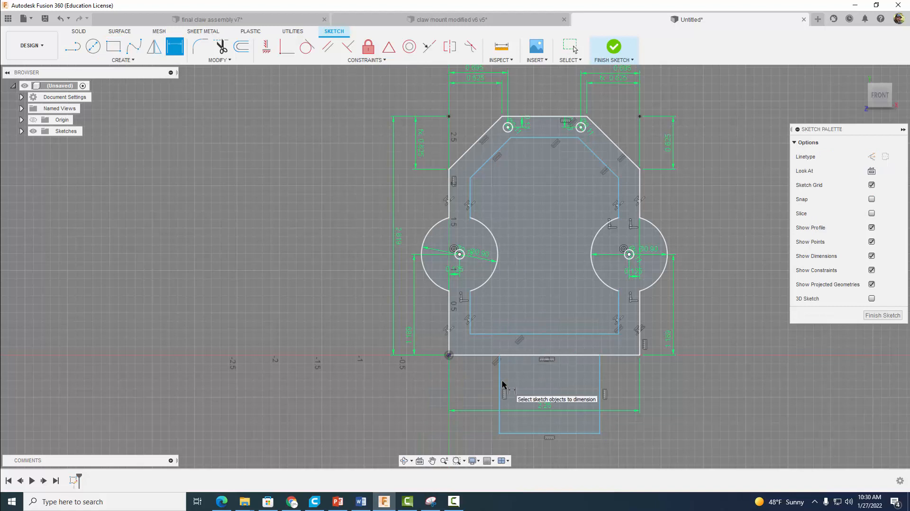
{"action": "left_click", "coordinate": [501, 379]}
{"action": "left_click", "coordinate": [450, 340]}
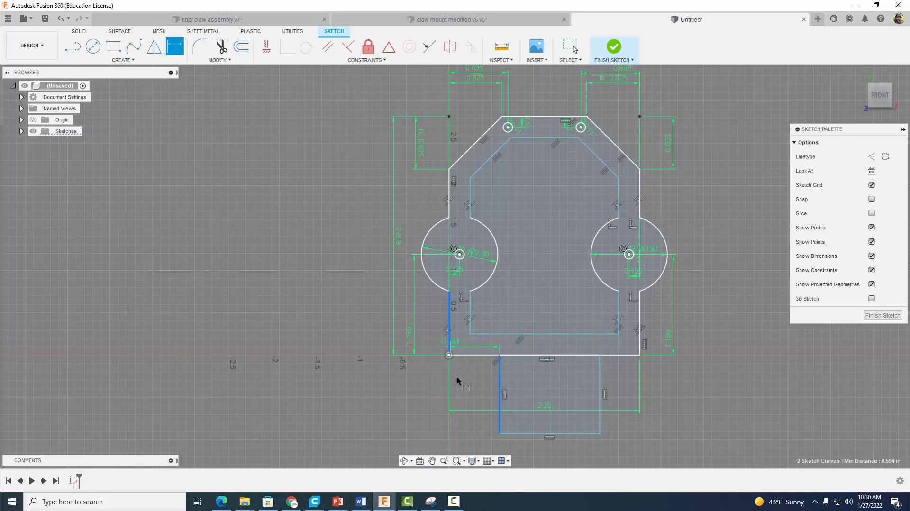
{"action": "left_click", "coordinate": [463, 397]}
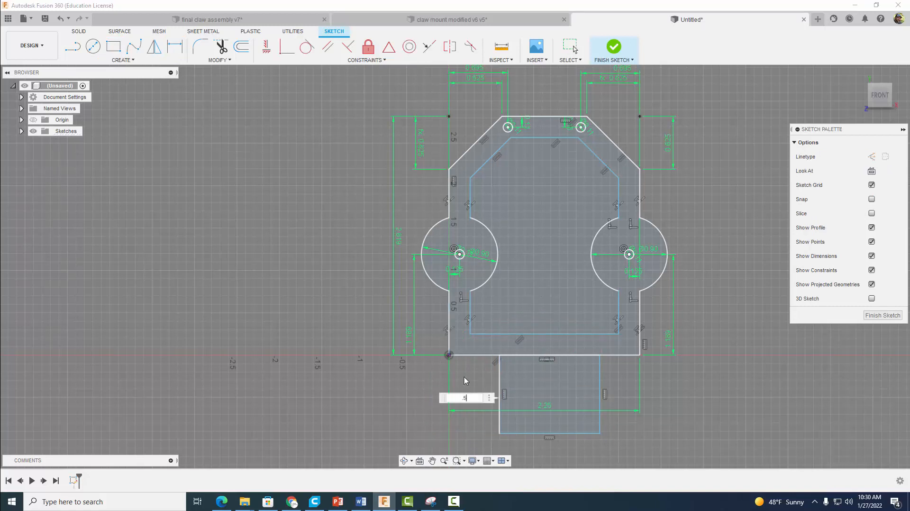
{"action": "type", "text": ".5"}
{"action": "key", "text": "Return"}
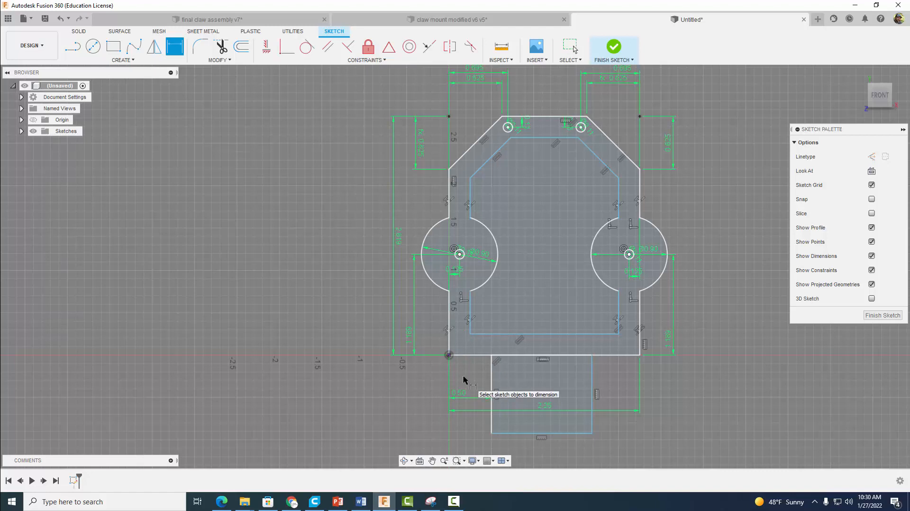
Dimension the lower rectangle's height as 1 in
{"action": "left_click", "coordinate": [491, 385]}
{"action": "left_click", "coordinate": [481, 382]}
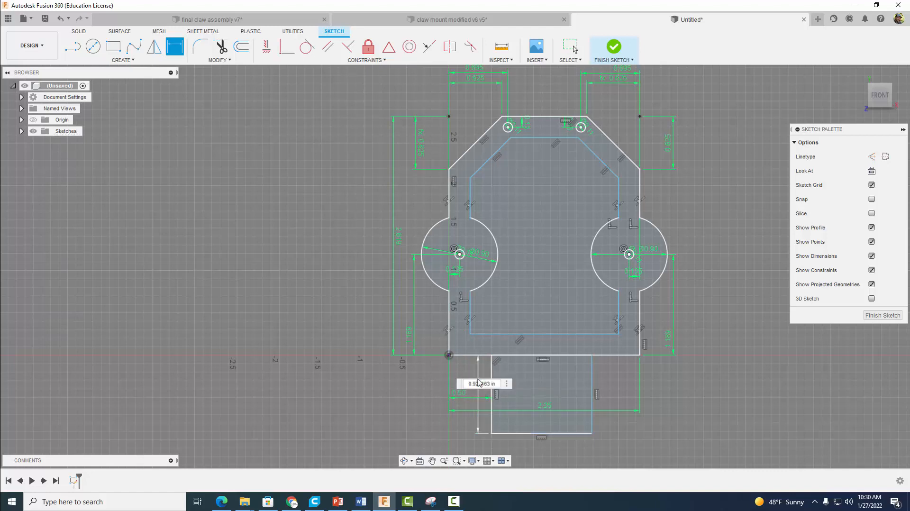
{"action": "type", "text": "1"}
{"action": "key", "text": "Return"}
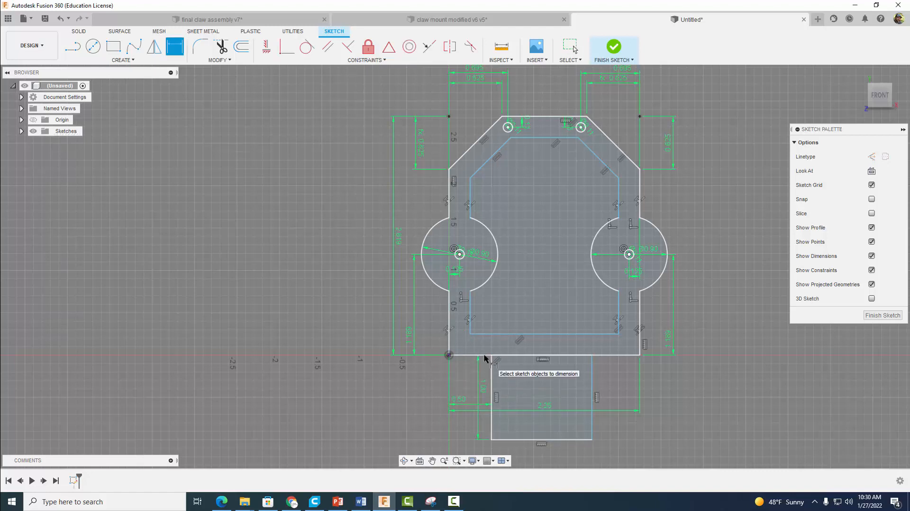
Dimension the lower rectangle's width as 1.25 in between its two vertical sides
{"action": "scroll", "coordinate": [505, 359], "scroll_direction": "down", "scroll_amount": 2}
{"action": "left_click", "coordinate": [497, 383]}
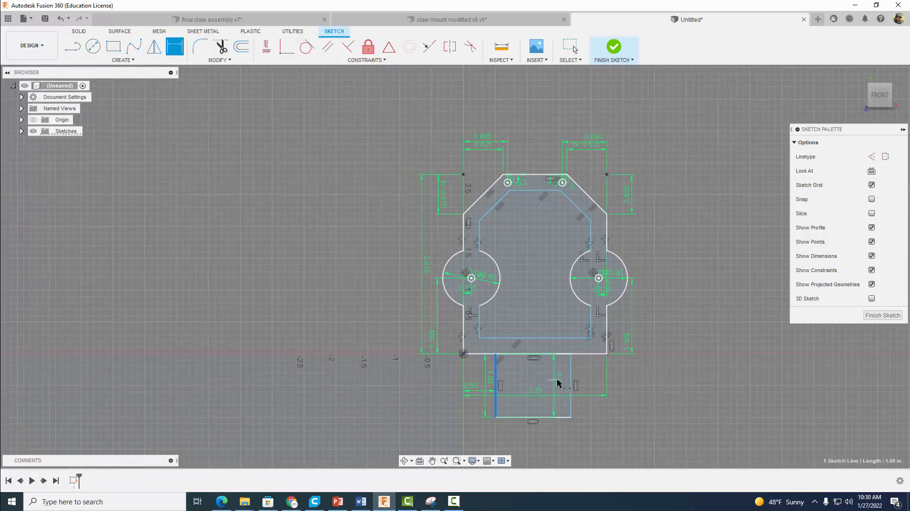
{"action": "left_click", "coordinate": [570, 379]}
{"action": "left_click", "coordinate": [545, 442]}
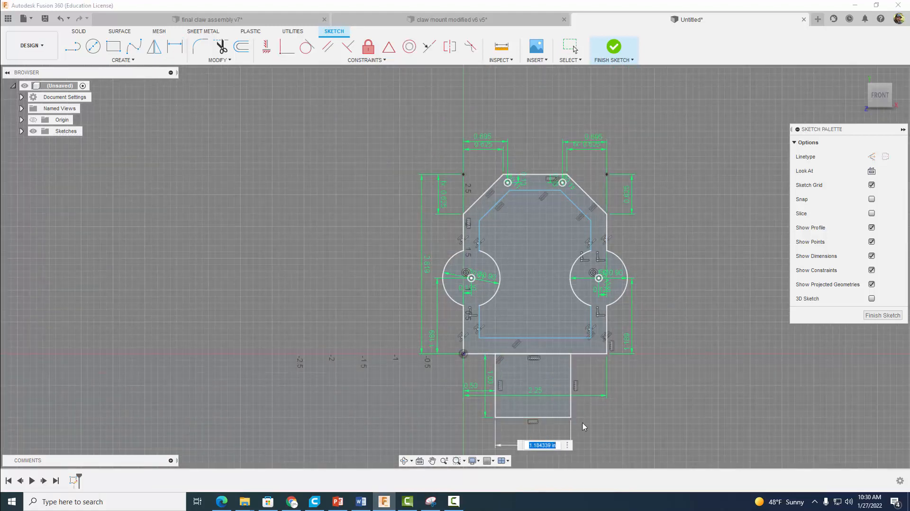
{"action": "type", "text": "1.25"}
{"action": "key", "text": "Return"}
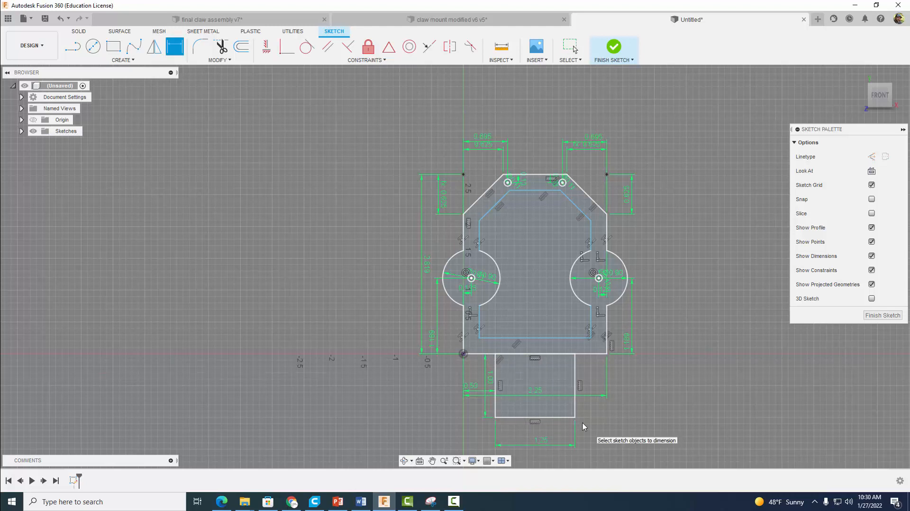
Offset the lower rectangle's whole outline inward by 0.2 in
{"action": "scroll", "coordinate": [582, 423], "scroll_direction": "up", "scroll_amount": 3}
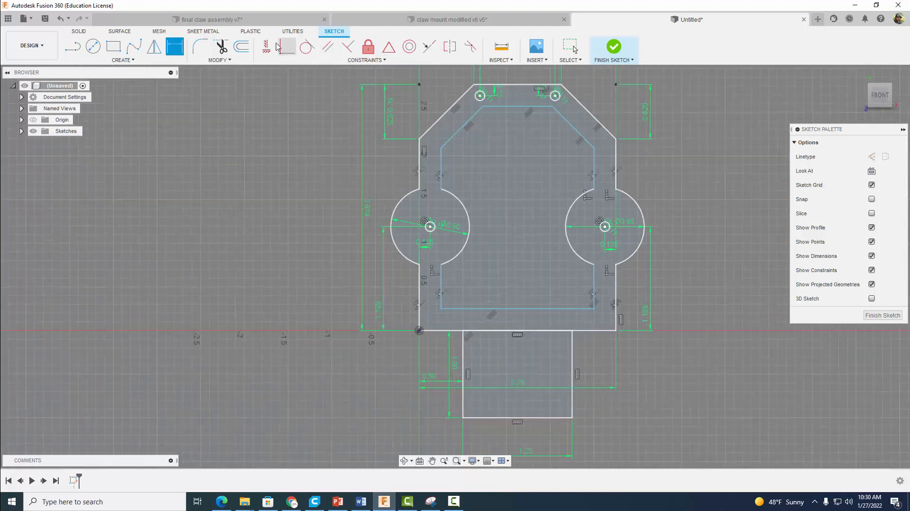
{"action": "left_click", "coordinate": [241, 45]}
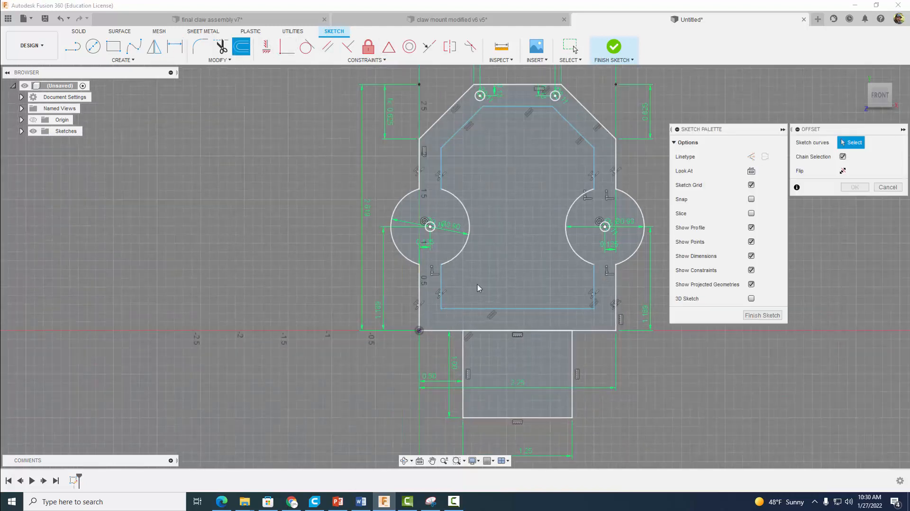
{"action": "left_click", "coordinate": [571, 349]}
{"action": "left_click_drag", "start_coordinate": [568, 344], "coordinate": [556, 347]}
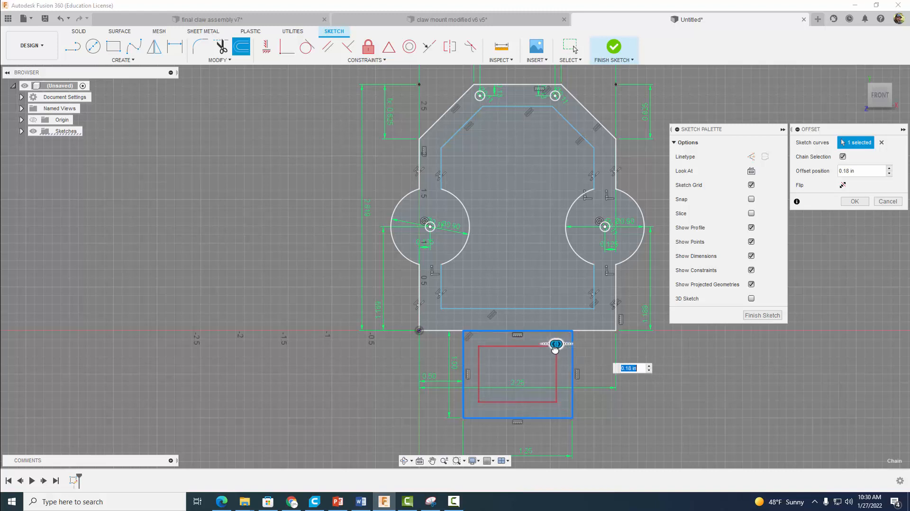
{"action": "type", "text": "0.2"}
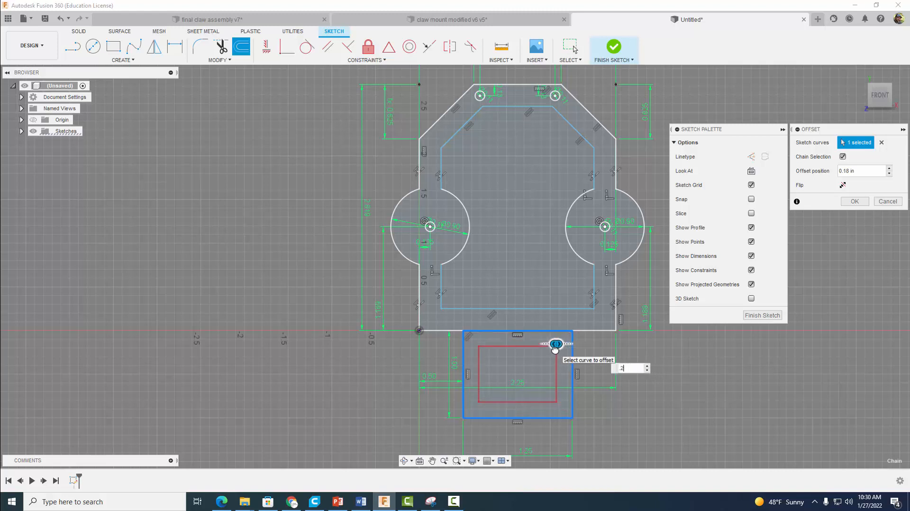
{"action": "key", "text": "Return"}
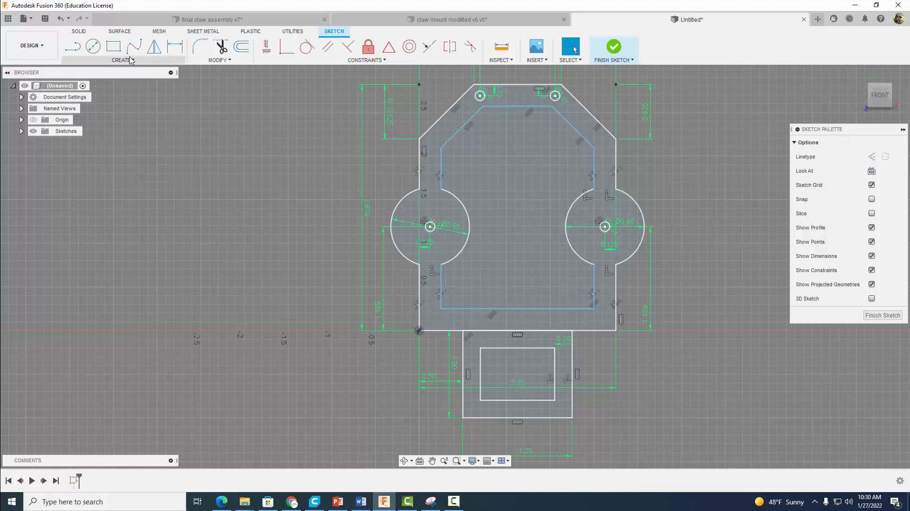
Sketch a 0.125 in by 0.125 in square inside the lower rectangle's upper left corner
{"action": "left_click", "coordinate": [114, 48]}
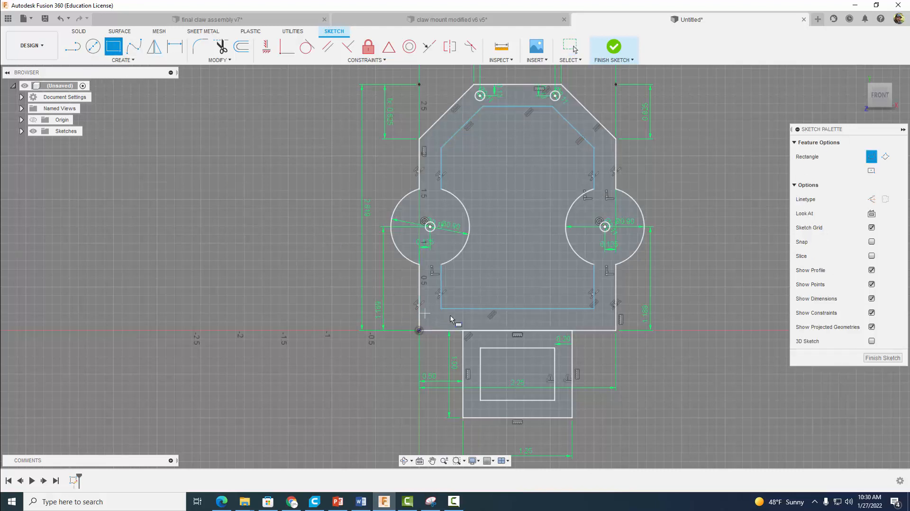
{"action": "scroll", "coordinate": [474, 338], "scroll_direction": "up", "scroll_amount": 5}
{"action": "middle_click_drag", "start_coordinate": [485, 318], "coordinate": [459, 223]}
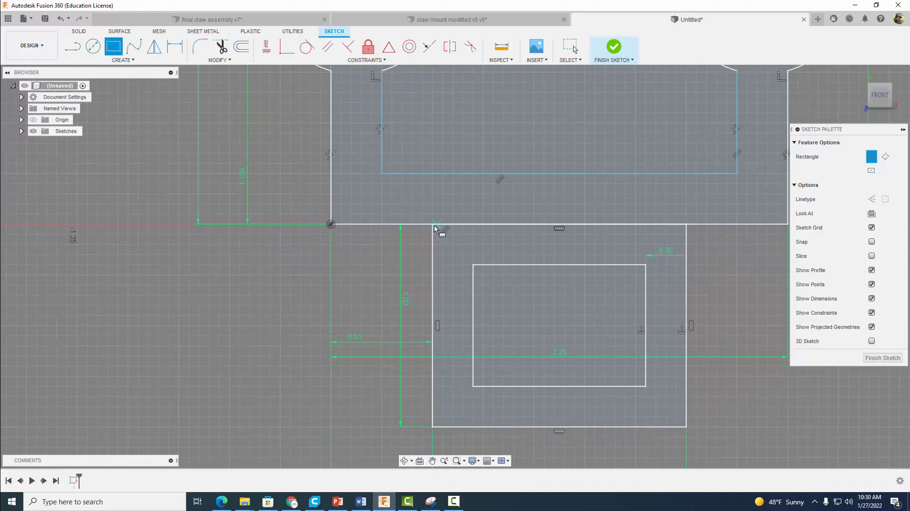
{"action": "left_click", "coordinate": [433, 226]}
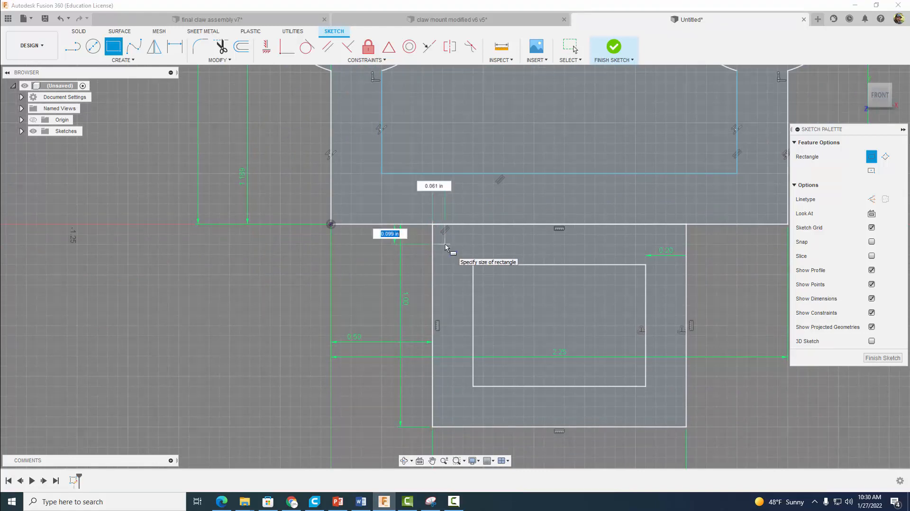
{"action": "key", "text": "BackSpace"}
{"action": "type", "text": ".125"}
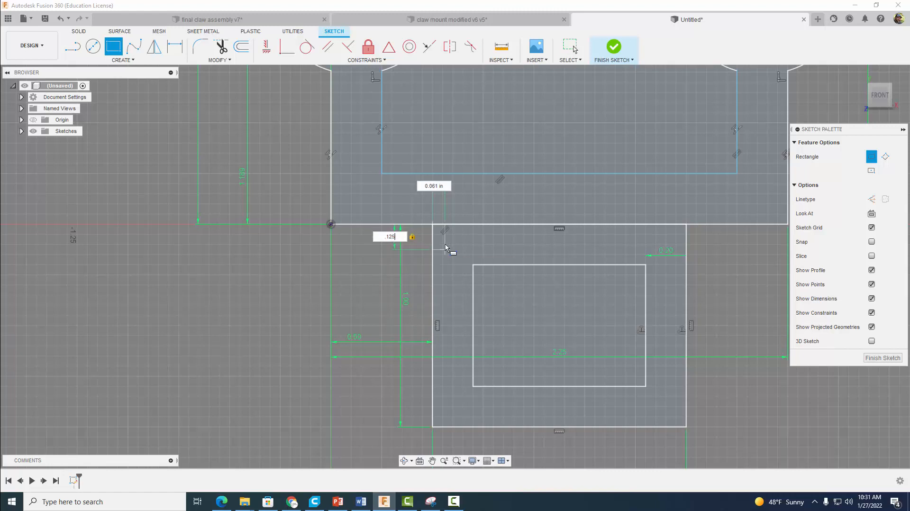
{"action": "key", "text": "Tab"}
{"action": "key", "text": "BackSpace"}
{"action": "type", "text": ".125"}
{"action": "key", "text": "Return"}
{"action": "key", "text": "Escape"}
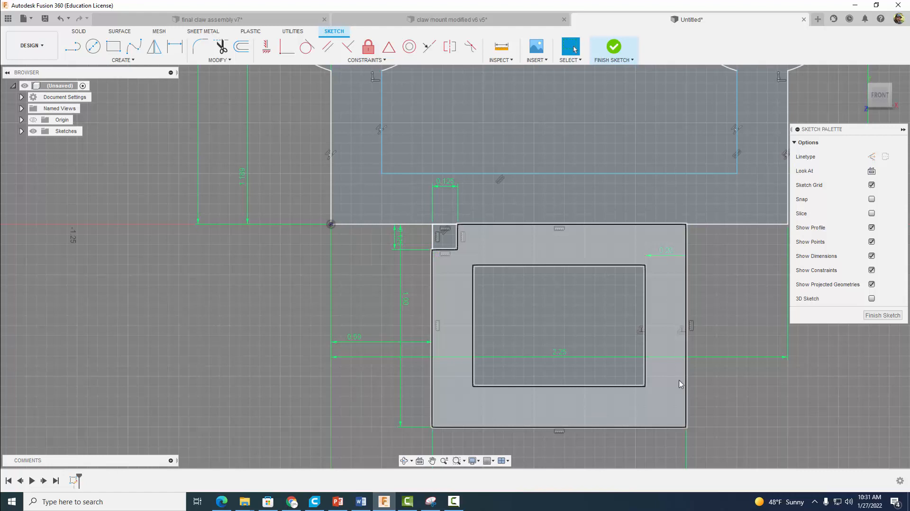
Sketch a 0.125 in by 0.125 in square inside the lower rectangle's upper right corner
{"action": "left_click", "coordinate": [114, 46]}
{"action": "left_click", "coordinate": [685, 226]}
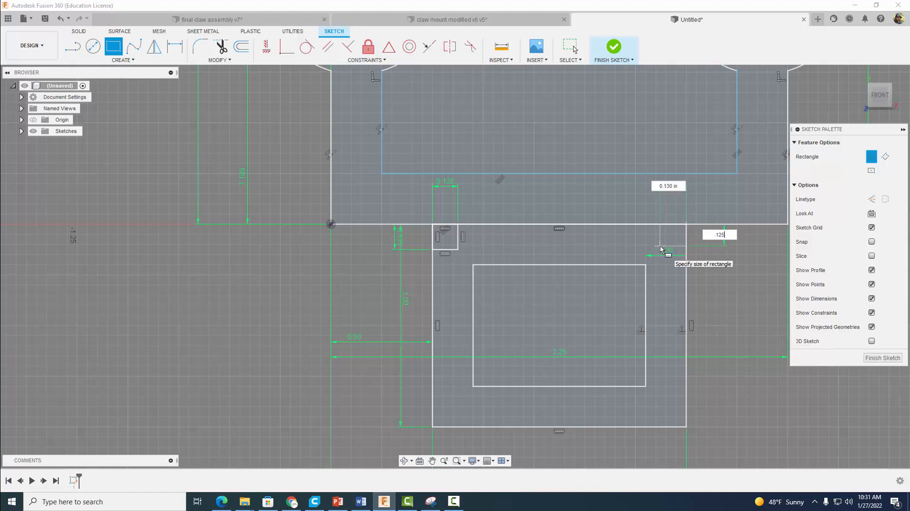
{"action": "key", "text": "Tab"}
{"action": "type", "text": ".125"}
{"action": "key", "text": "Return"}
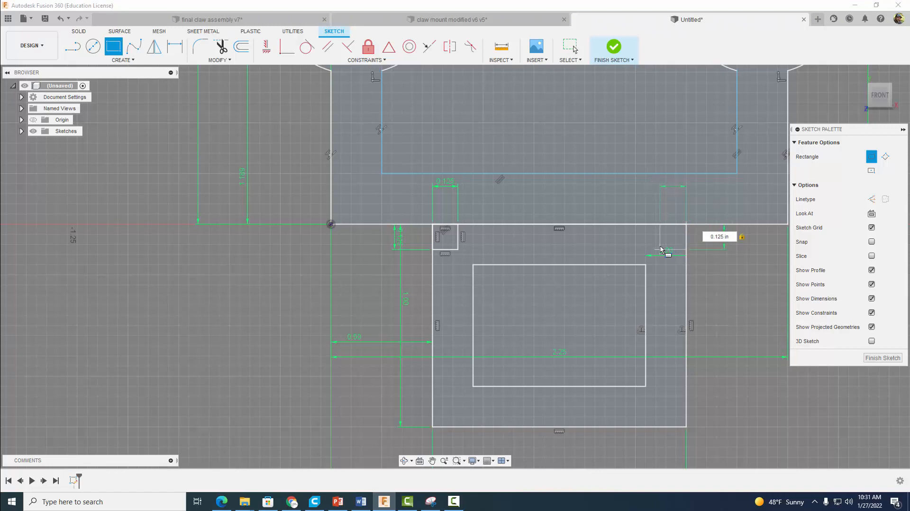
{"action": "key", "text": "Escape"}
{"action": "key", "text": "r"}
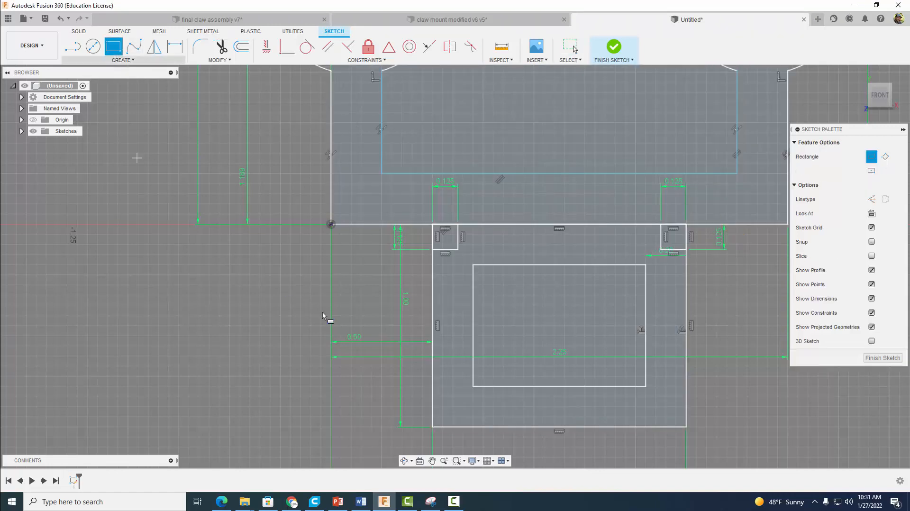
{"action": "left_click", "coordinate": [433, 428]}
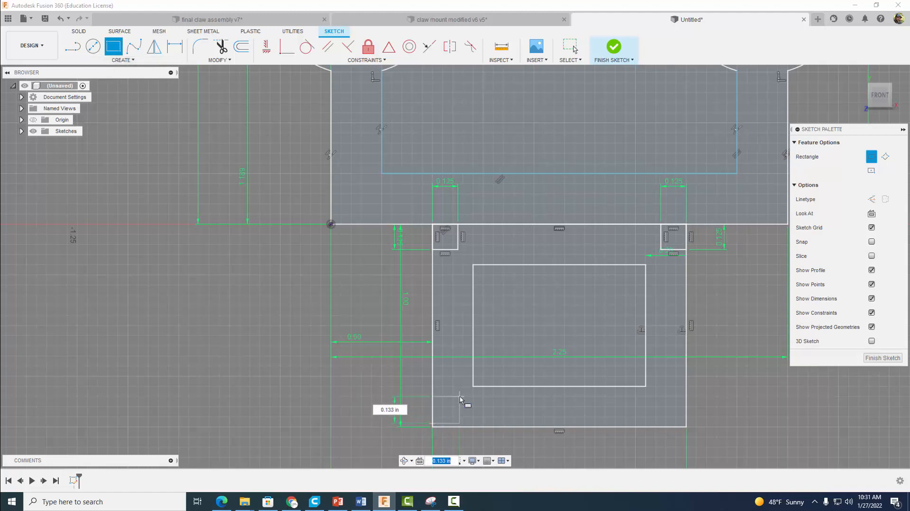
{"action": "key", "text": "Escape"}
Sketch a small rectangle about 0.13 in tall inside the lower rectangle's bottom left corner
{"action": "left_click", "coordinate": [113, 46]}
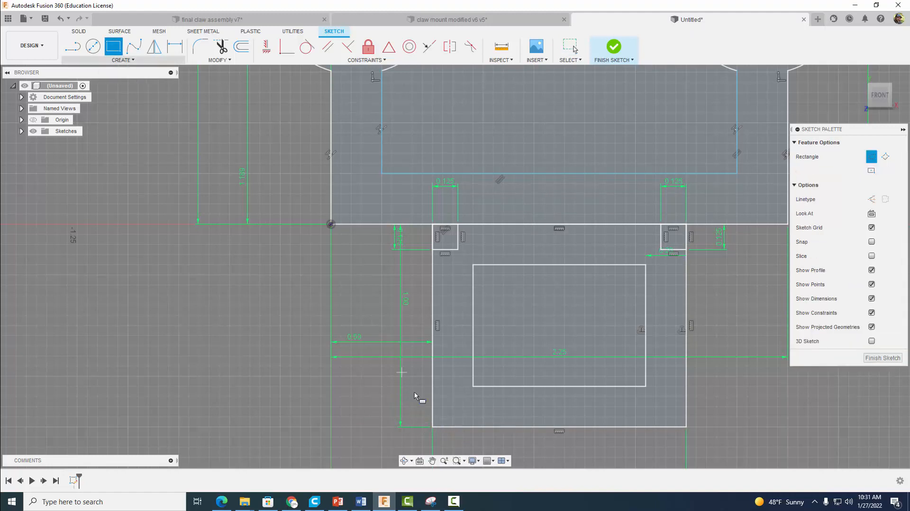
{"action": "left_click", "coordinate": [433, 426]}
{"action": "left_click", "coordinate": [462, 402]}
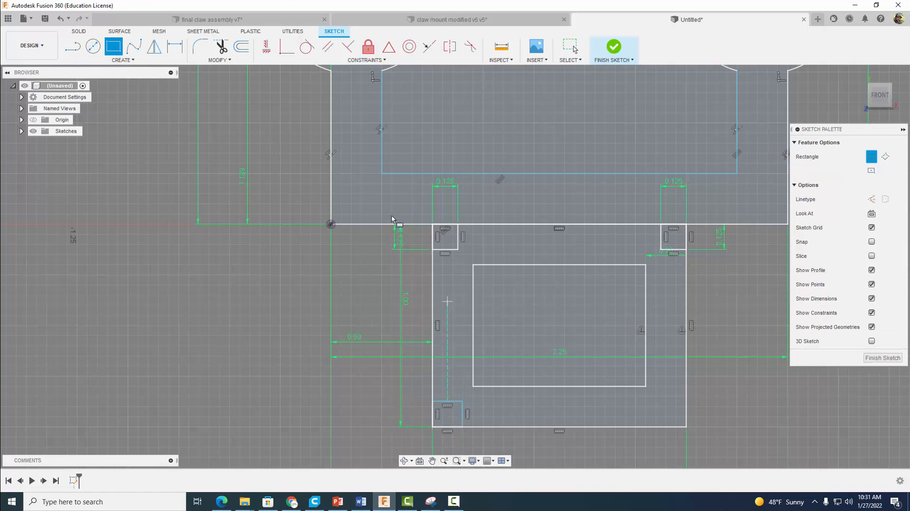
Dimension the small rectangle in the tab's bottom left corner to 0.125 in tall and 0.125 in wide
{"action": "left_click", "coordinate": [175, 47]}
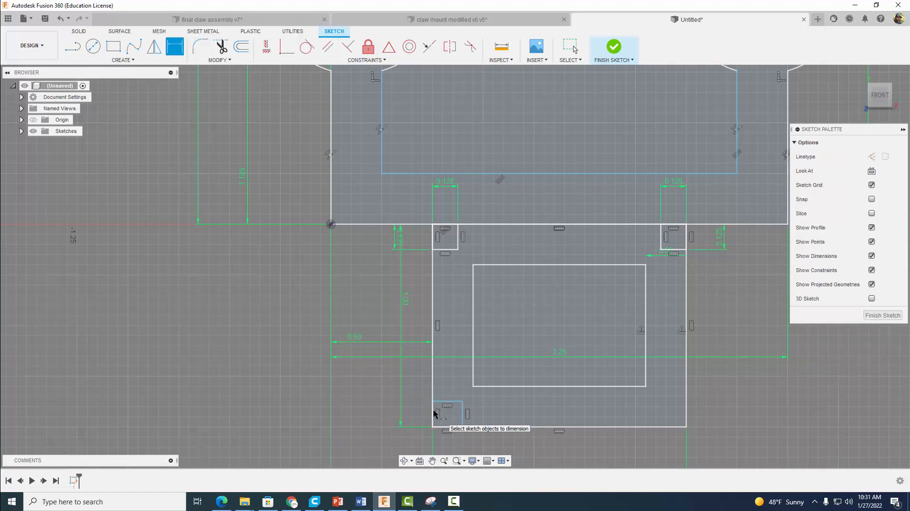
{"action": "left_click", "coordinate": [463, 414]}
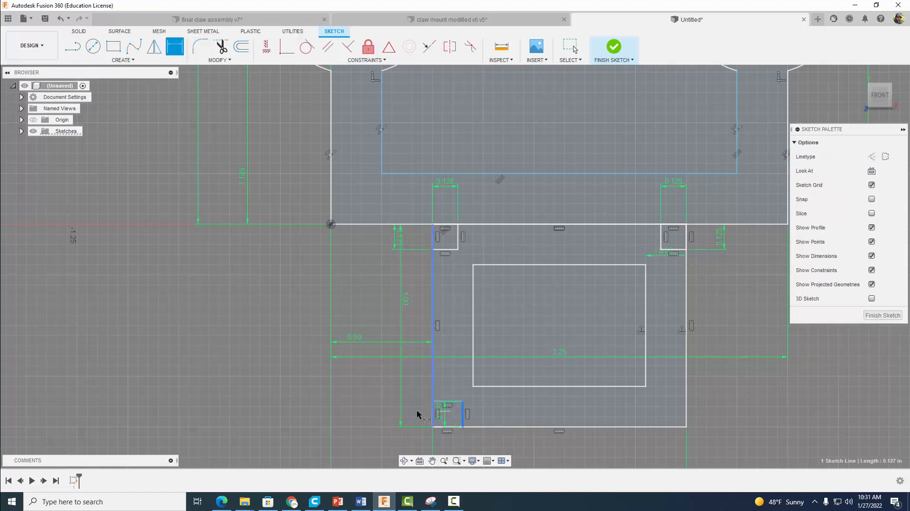
{"action": "left_click", "coordinate": [414, 406]}
{"action": "type", "text": ".125"}
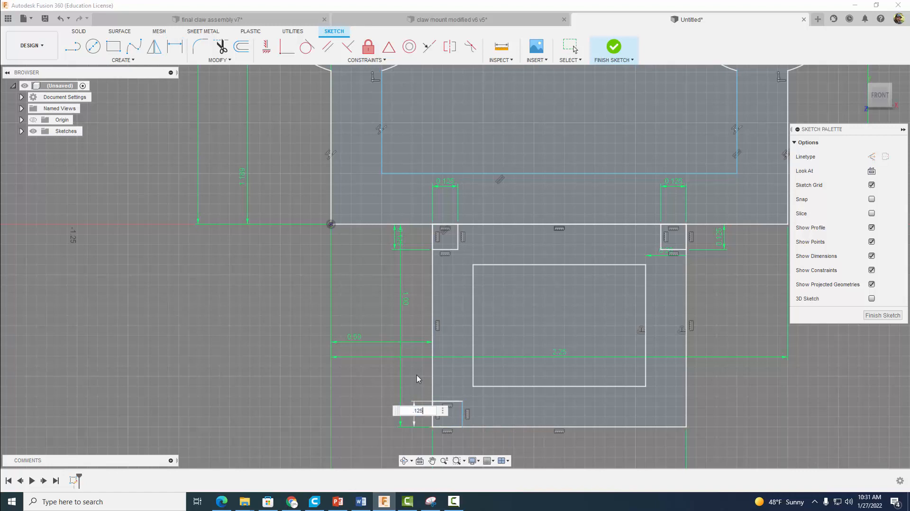
{"action": "key", "text": "Return"}
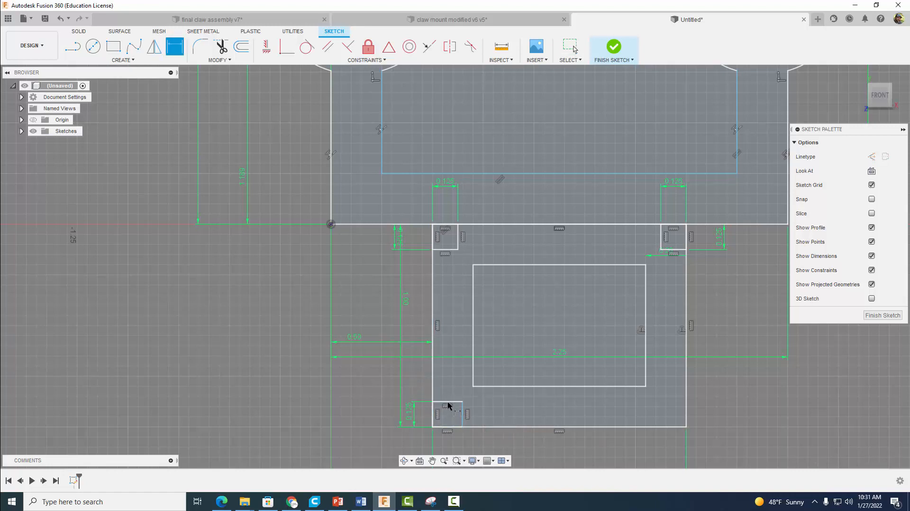
{"action": "left_click", "coordinate": [447, 402]}
{"action": "left_click", "coordinate": [447, 434]}
{"action": "type", "text": ".125"}
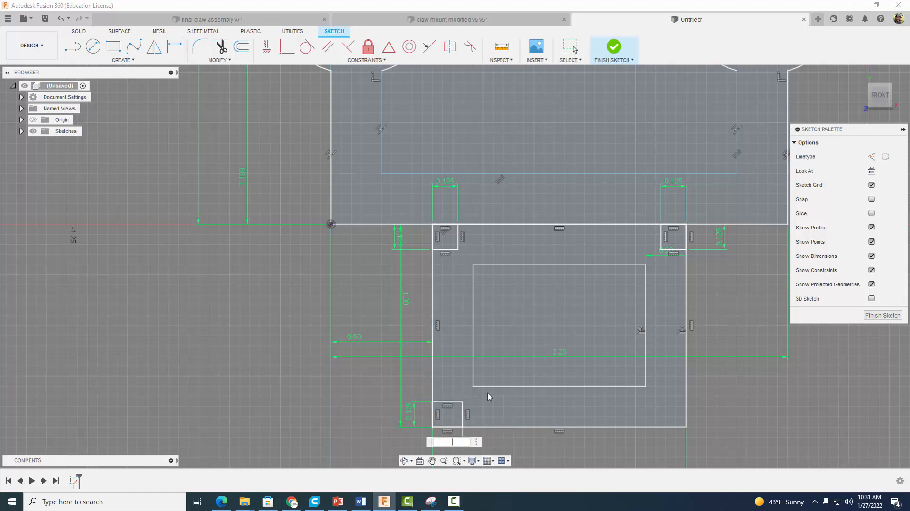
{"action": "key", "text": "Return"}
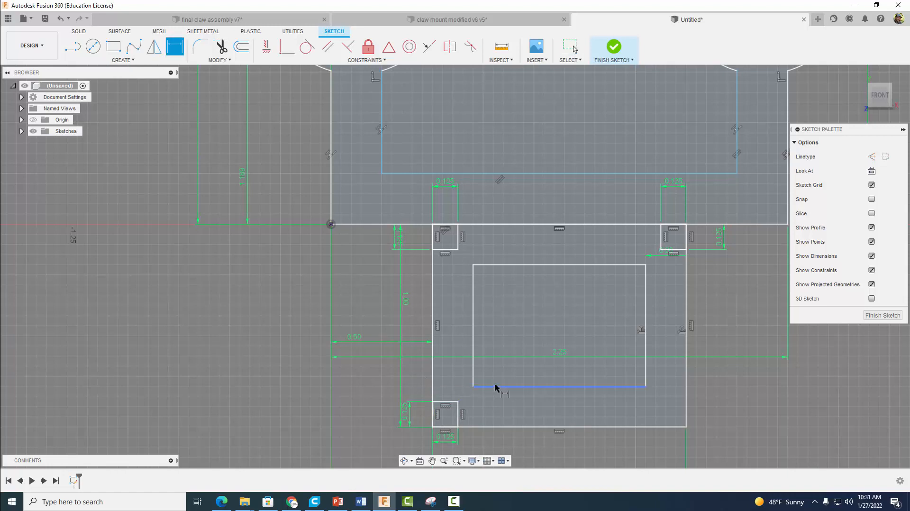
Sketch a 0.125 in by 0.125 in square inside the tab's bottom right corner
{"action": "scroll", "coordinate": [494, 383], "scroll_direction": "down", "scroll_amount": 2}
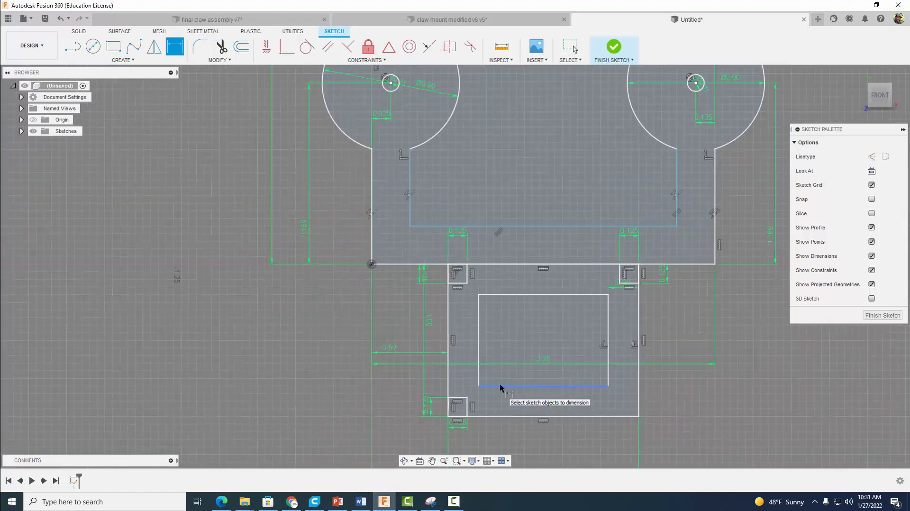
{"action": "left_click", "coordinate": [112, 46]}
{"action": "left_click", "coordinate": [638, 417]}
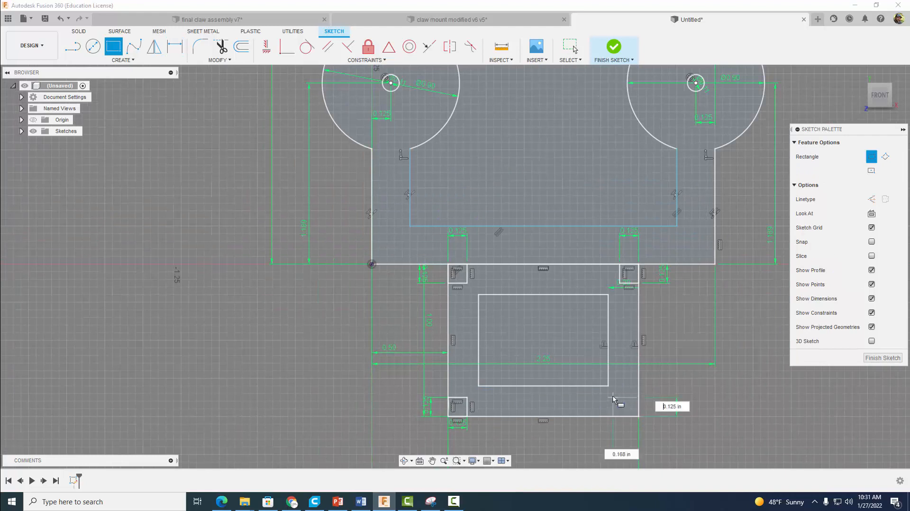
{"action": "key", "text": "BackSpace"}
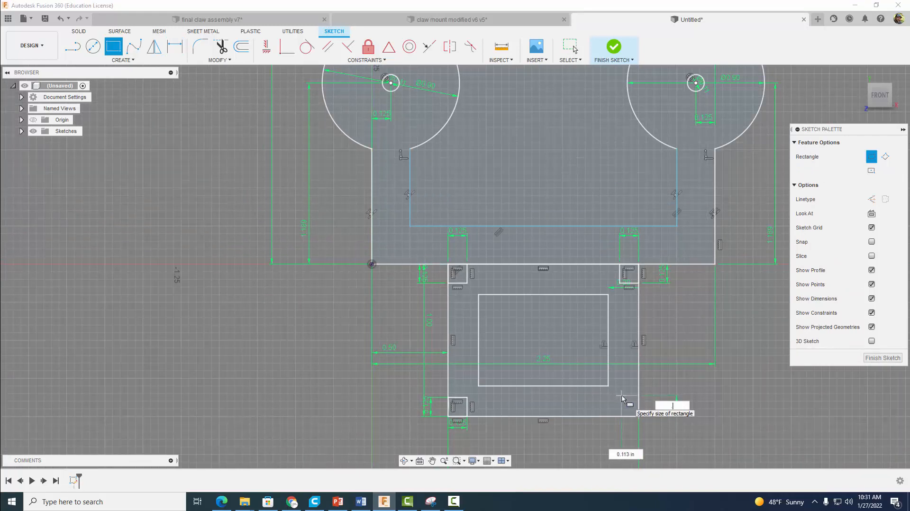
{"action": "key", "text": "Tab"}
{"action": "type", "text": ".12"}
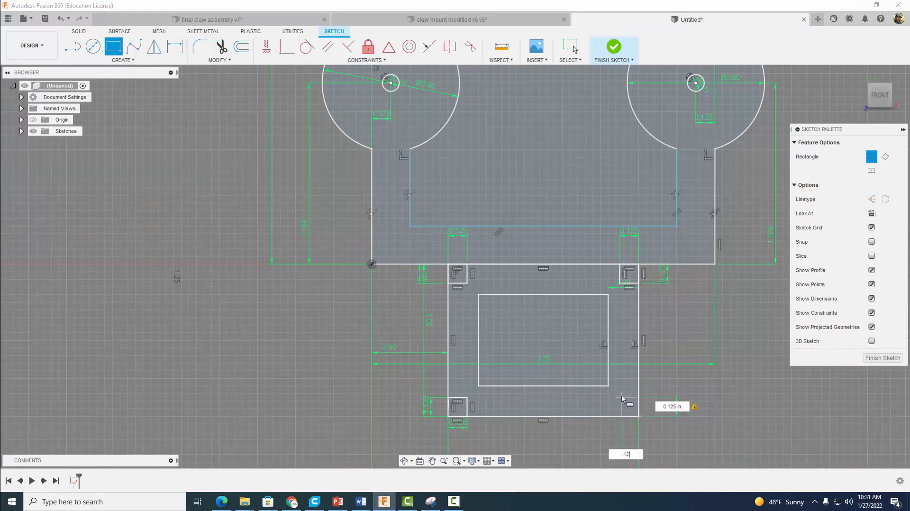
{"action": "type", "text": "5"}
{"action": "key", "text": "Return"}
{"action": "key", "text": "Escape"}
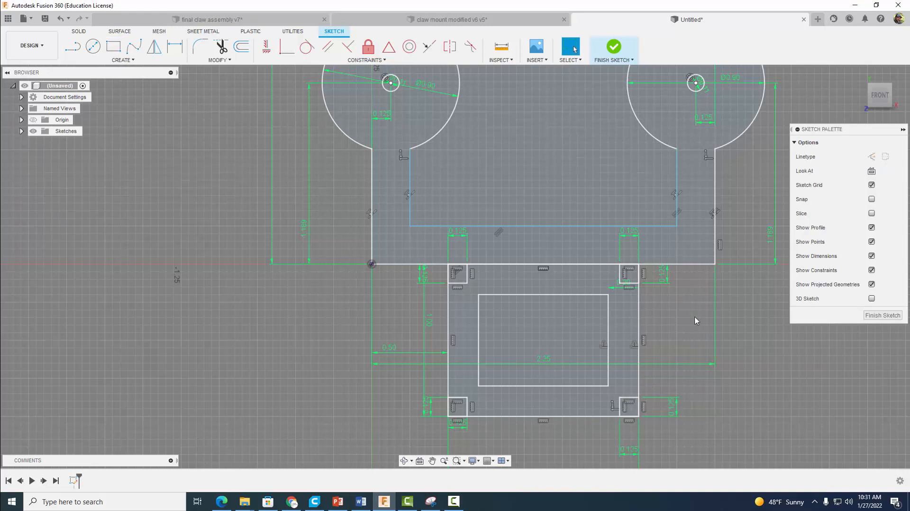
Trim the two outer edges of the tab's bottom left corner square to open it into a notch
{"action": "scroll", "coordinate": [693, 323], "scroll_direction": "down", "scroll_amount": 2}
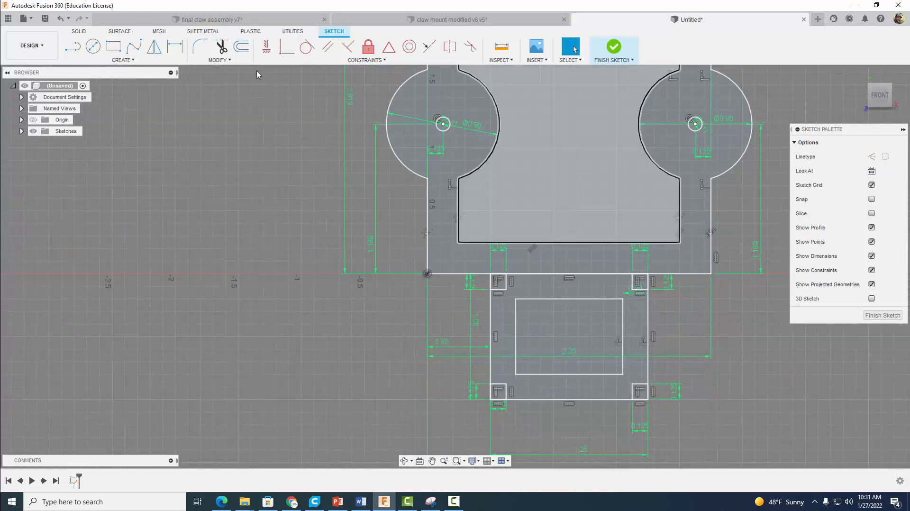
{"action": "left_click", "coordinate": [221, 47]}
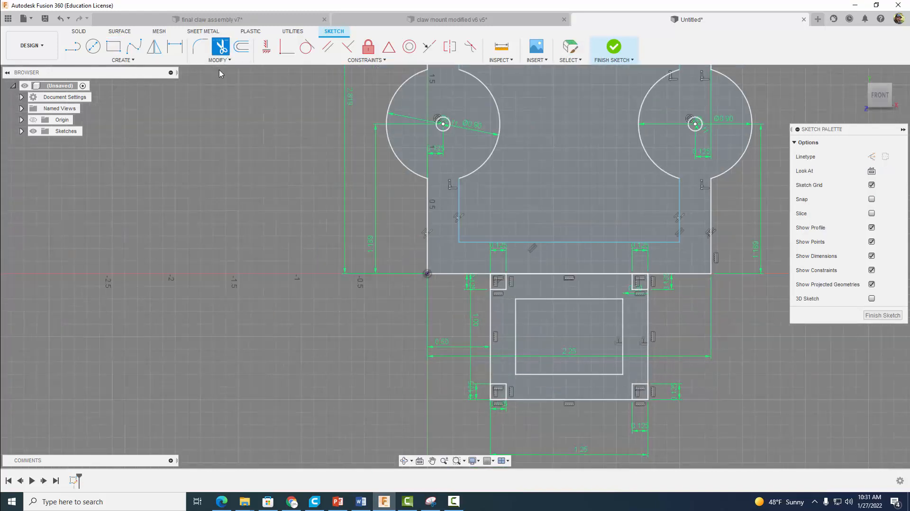
{"action": "left_click", "coordinate": [492, 394]}
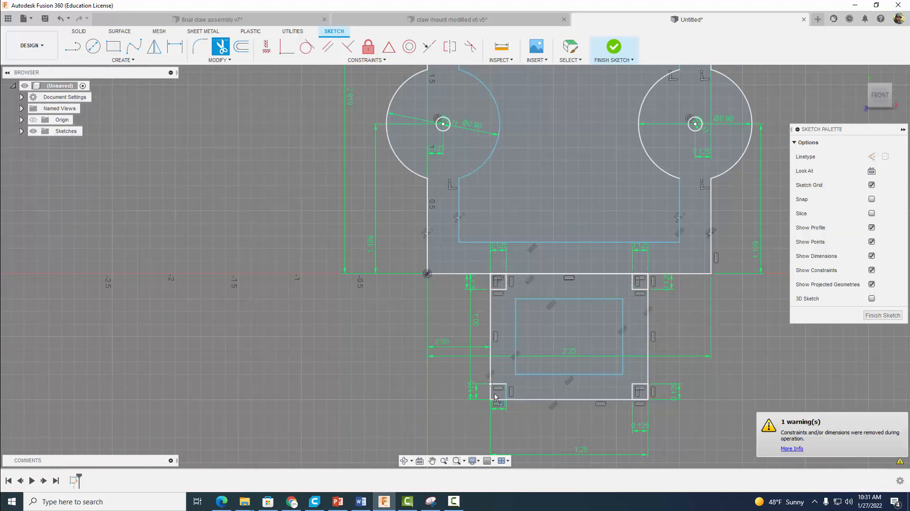
{"action": "left_click", "coordinate": [492, 392]}
{"action": "left_click", "coordinate": [497, 400]}
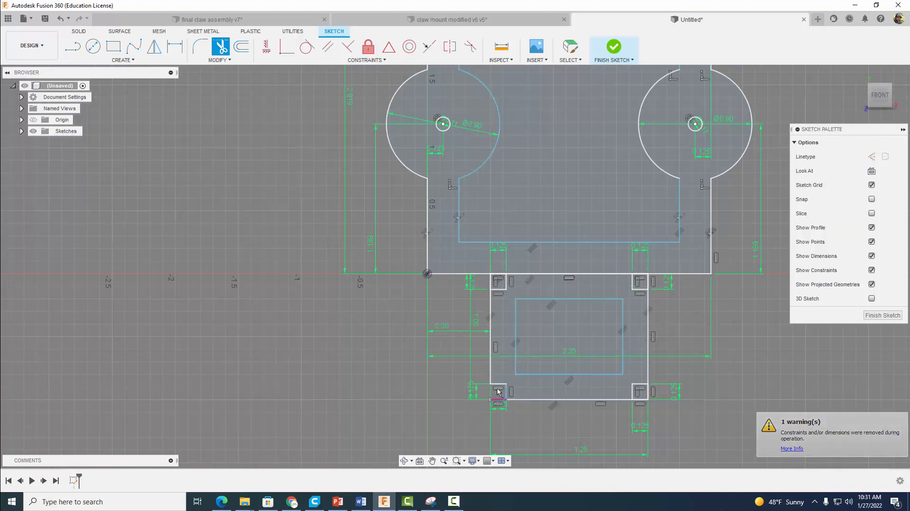
Try trimming the frame's bottom edge at the tab's upper left corner square, and undo those last trims
{"action": "left_click", "coordinate": [493, 275]}
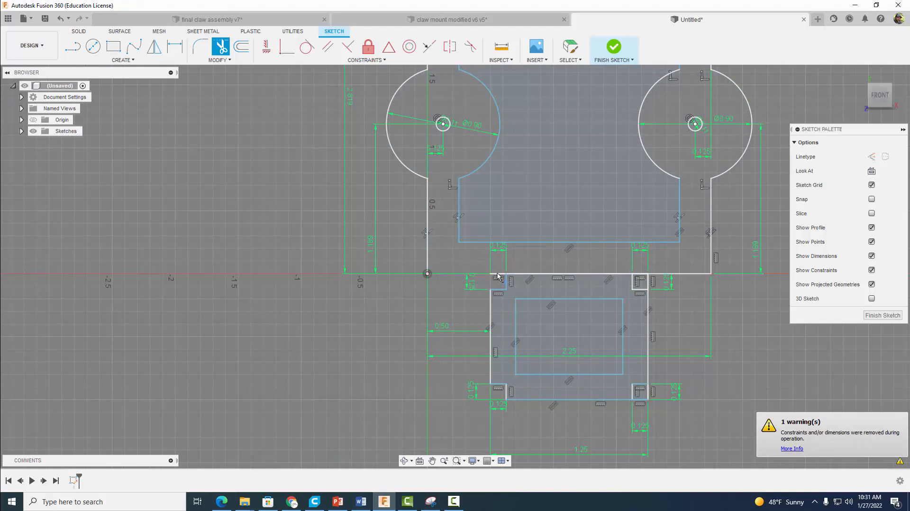
{"action": "left_click", "coordinate": [495, 275]}
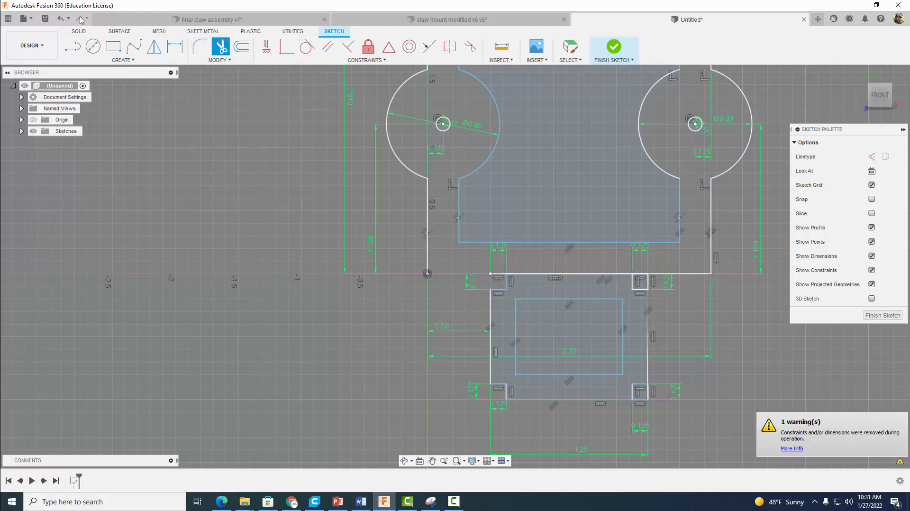
{"action": "left_click", "coordinate": [60, 19]}
{"action": "left_click", "coordinate": [61, 19]}
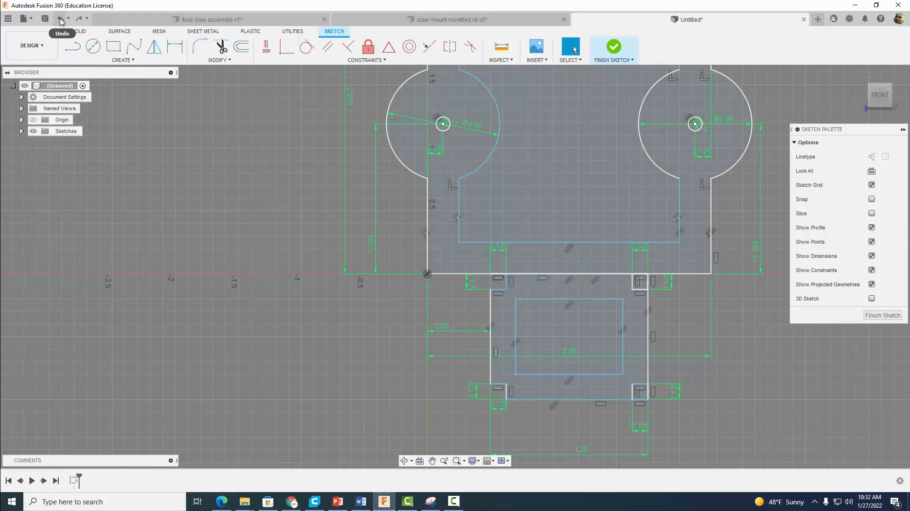
Trim the frame's bottom edge between the tab's upper notches, and the outer edges of both right corner squares
{"action": "scroll", "coordinate": [465, 275], "scroll_direction": "up", "scroll_amount": 1}
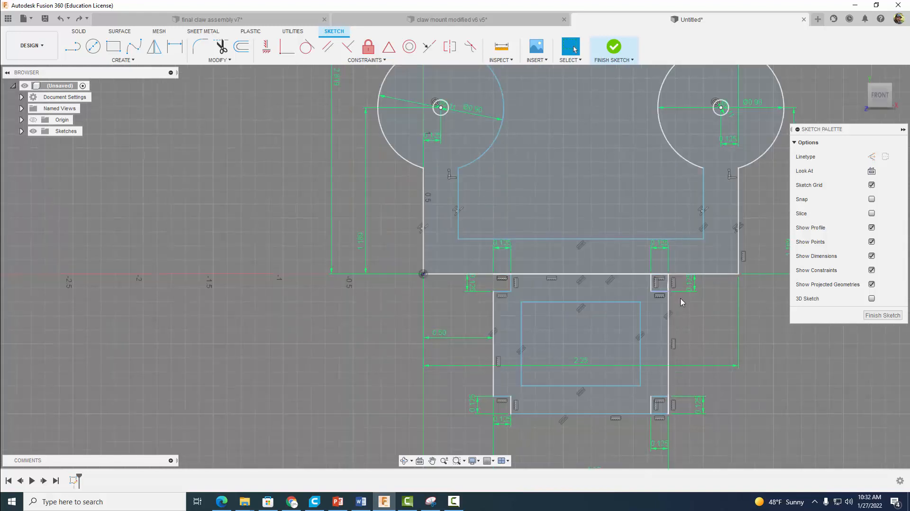
{"action": "left_click", "coordinate": [220, 46]}
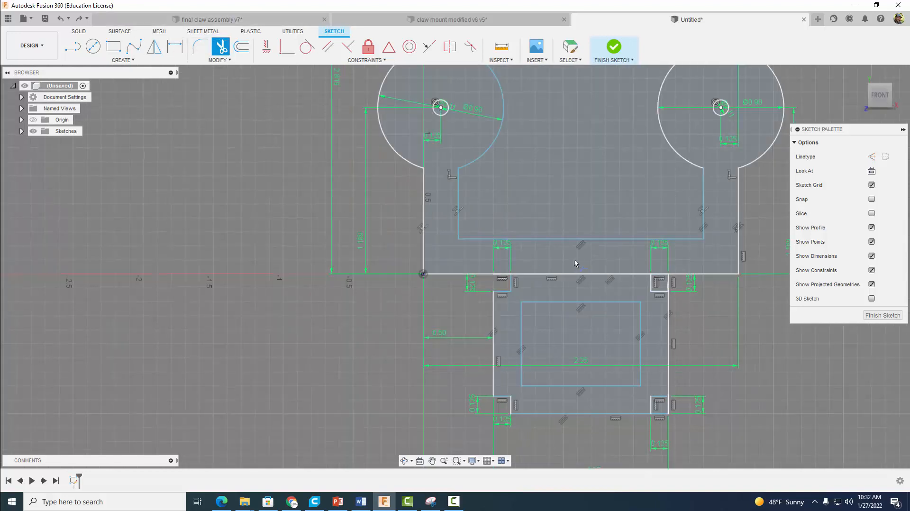
{"action": "left_click", "coordinate": [589, 273]}
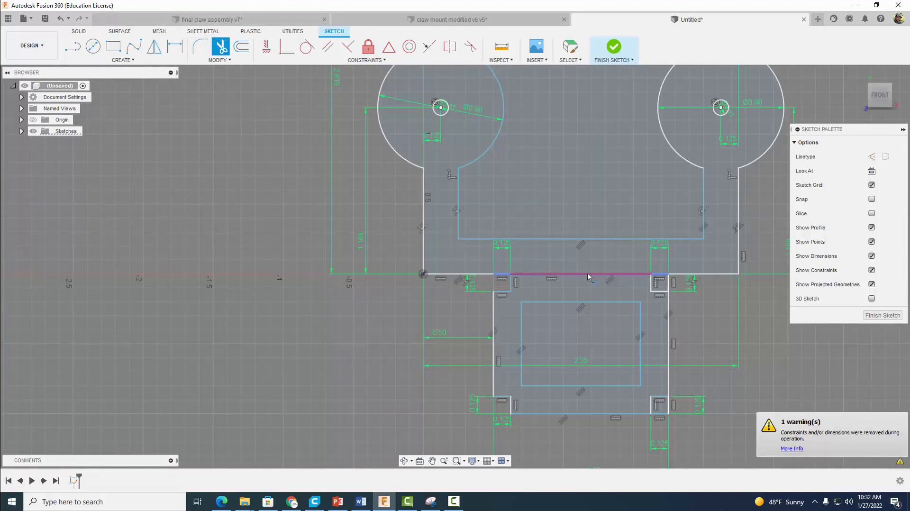
{"action": "left_click", "coordinate": [658, 274]}
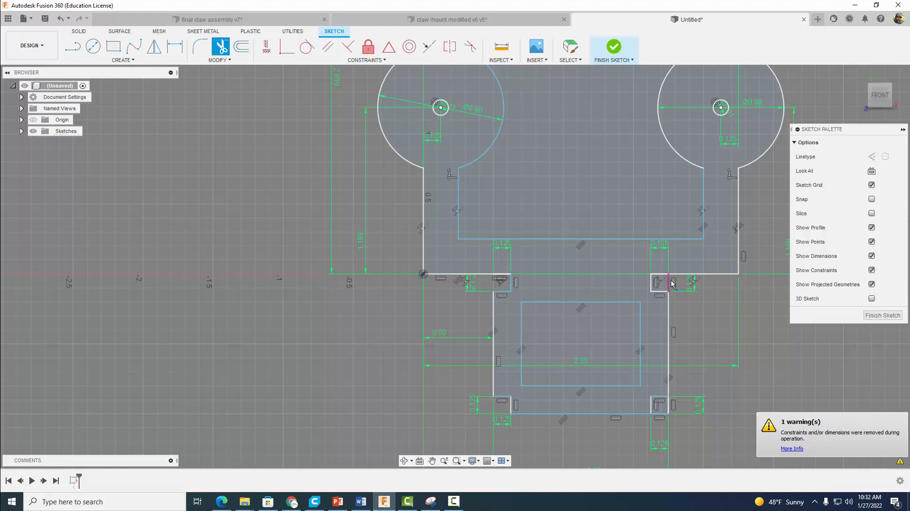
{"action": "left_click", "coordinate": [669, 283]}
{"action": "left_click", "coordinate": [671, 402]}
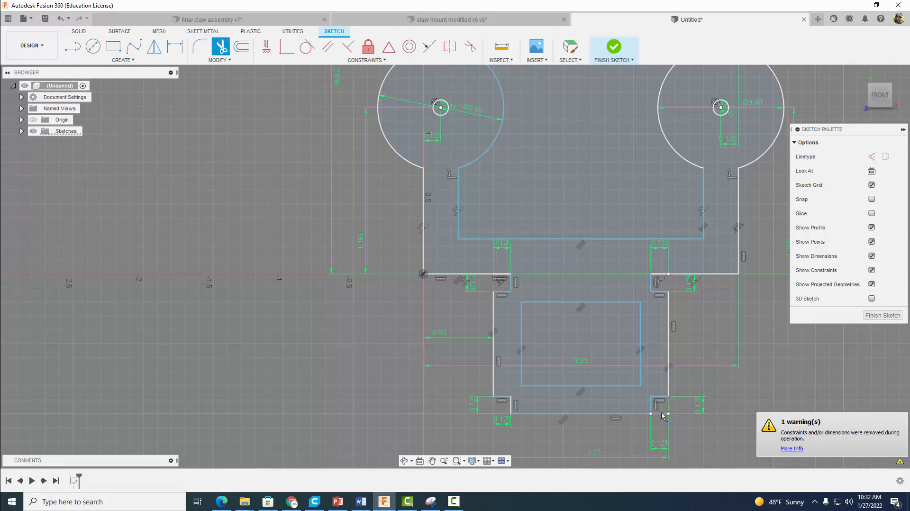
Examine the trimmed notches and the whole frame outline for leftover segments
{"action": "scroll", "coordinate": [687, 381], "scroll_direction": "down", "scroll_amount": 3}
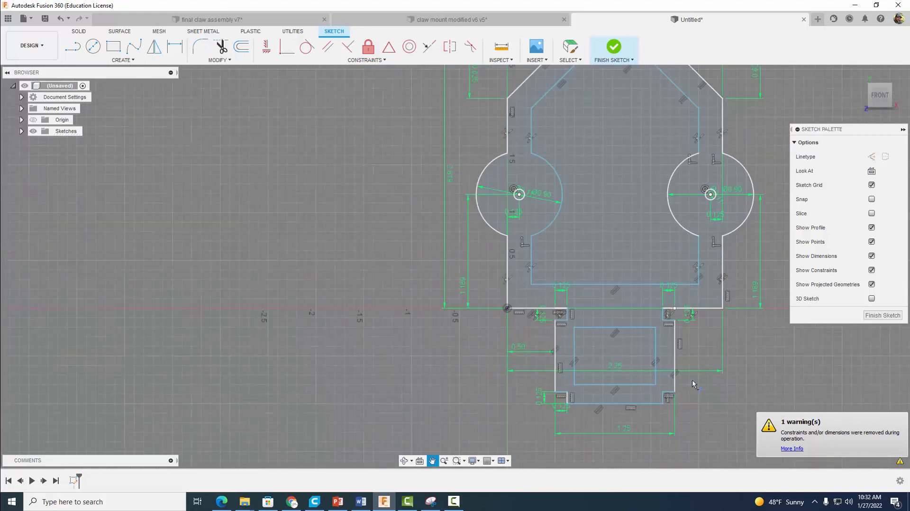
{"action": "middle_click_drag", "start_coordinate": [692, 384], "coordinate": [569, 370]}
{"action": "scroll", "coordinate": [566, 367], "scroll_direction": "up", "scroll_amount": 3}
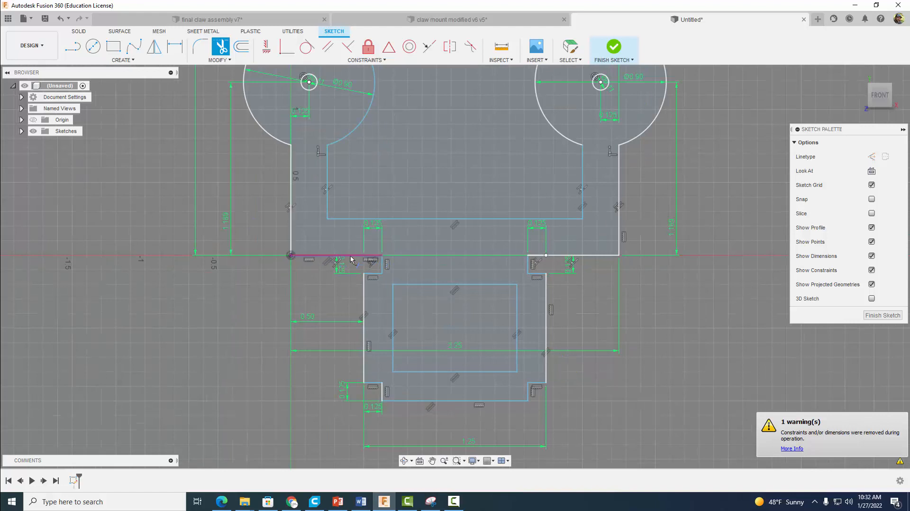
{"action": "left_click", "coordinate": [382, 273]}
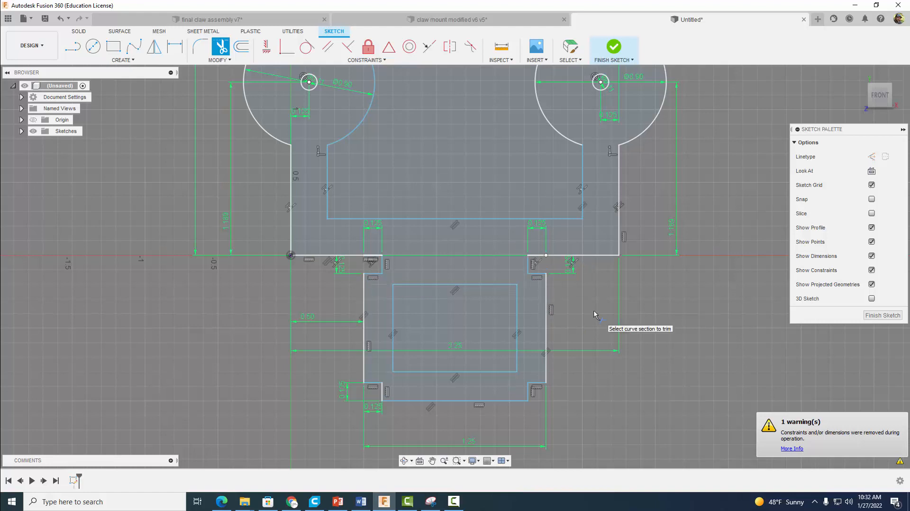
{"action": "scroll", "coordinate": [593, 310], "scroll_direction": "down", "scroll_amount": 3}
{"action": "scroll", "coordinate": [593, 314], "scroll_direction": "down", "scroll_amount": 1}
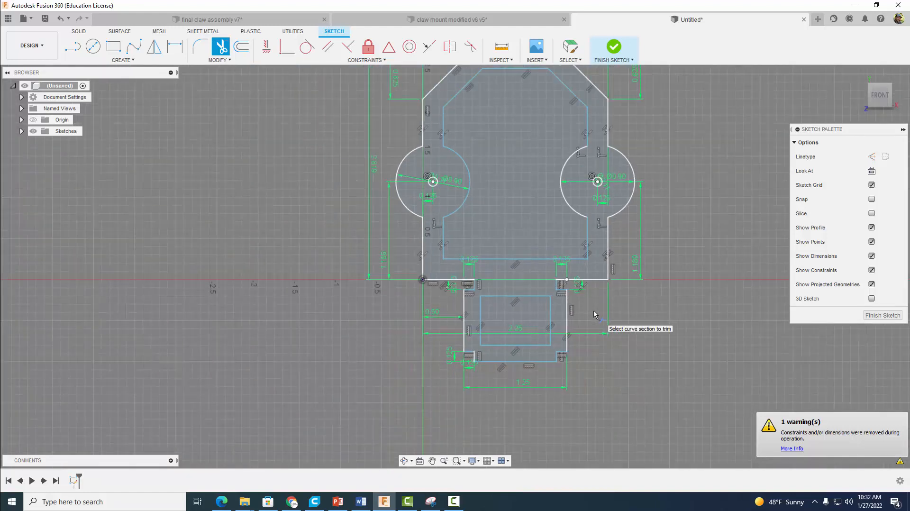
{"action": "scroll", "coordinate": [594, 312], "scroll_direction": "down", "scroll_amount": 2}
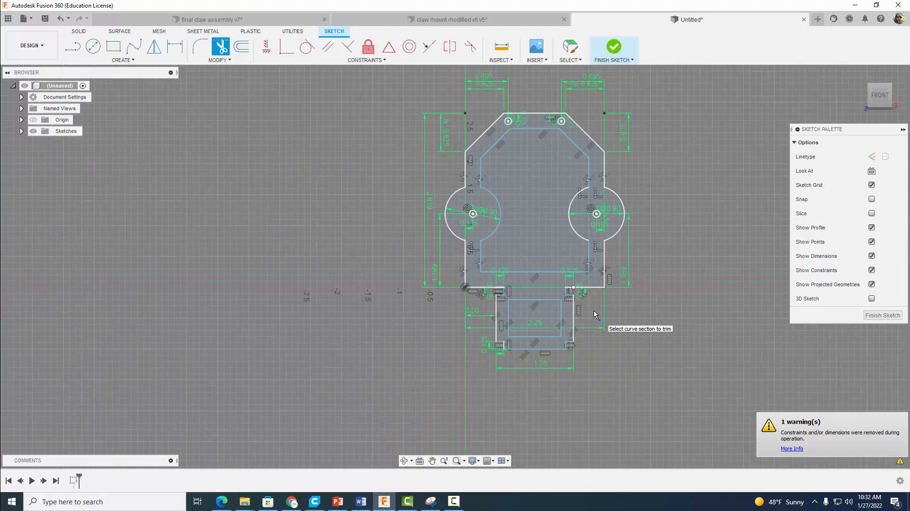
{"action": "key", "text": "Escape"}
Set the distance between the frame's inner bottom edge and the tab opening's top edge to 0.5 in, and finish the sketch
{"action": "middle_click_drag", "start_coordinate": [649, 342], "coordinate": [603, 359]}
{"action": "scroll", "coordinate": [592, 359], "scroll_direction": "up", "scroll_amount": 4}
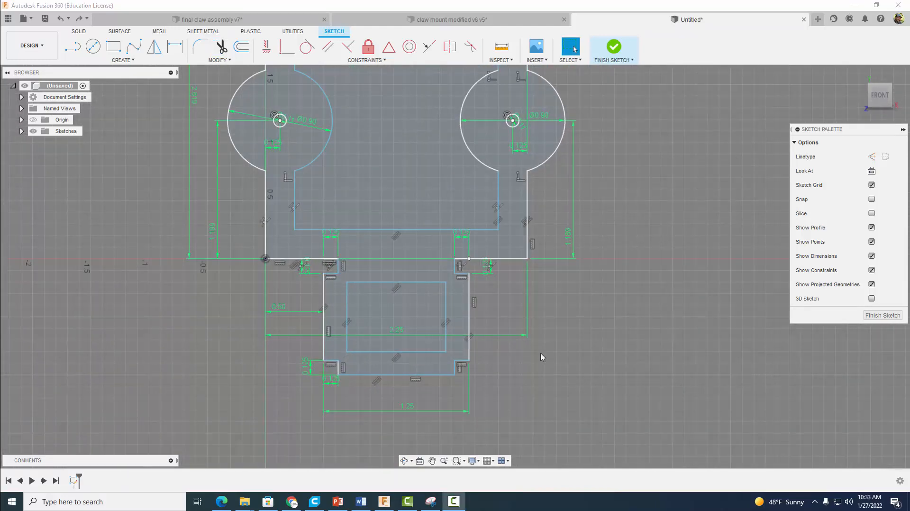
{"action": "left_click", "coordinate": [175, 46]}
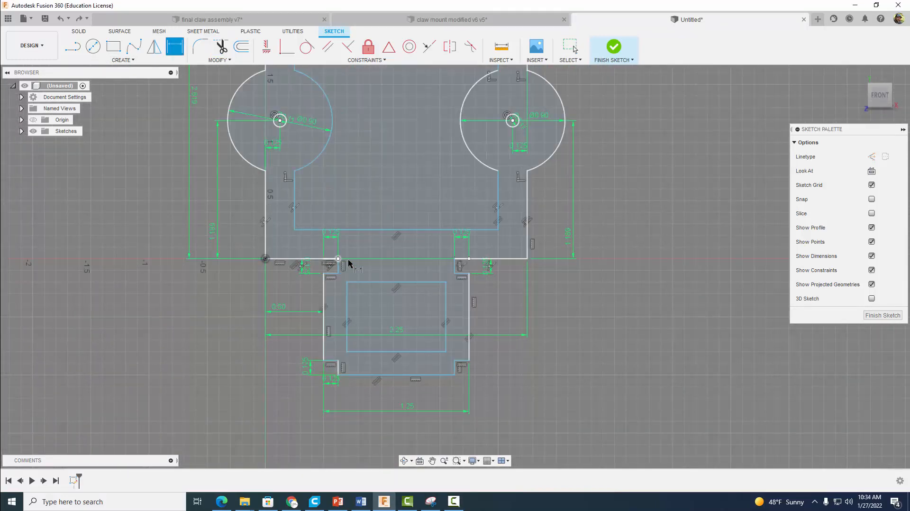
{"action": "left_click", "coordinate": [376, 283]}
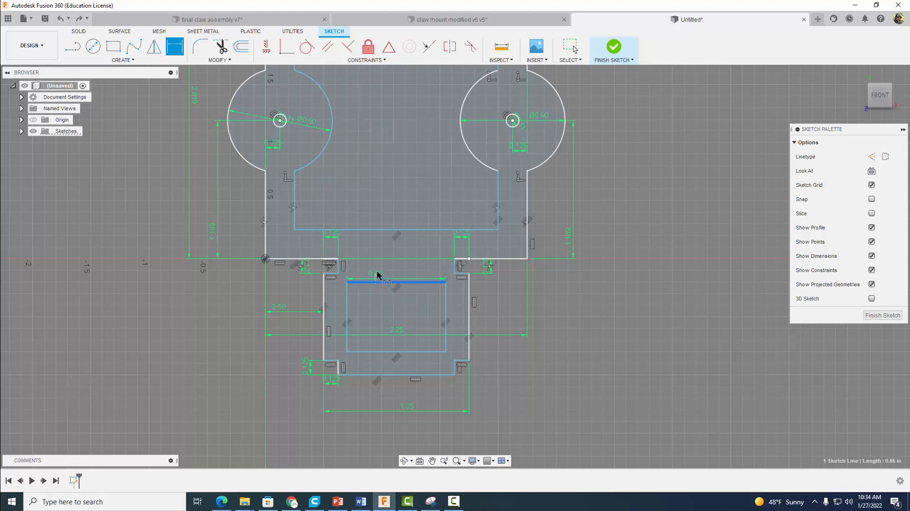
{"action": "left_click", "coordinate": [378, 232]}
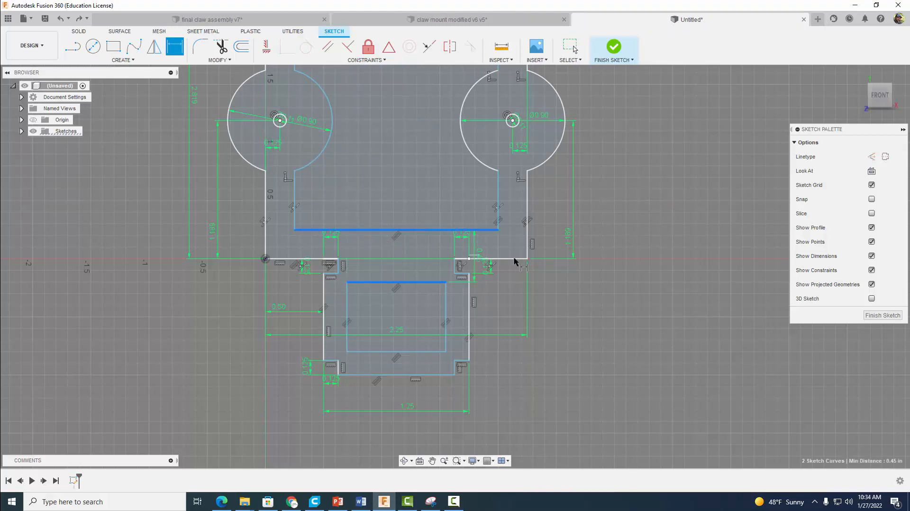
{"action": "left_click", "coordinate": [612, 258]}
{"action": "key", "text": "BackSpace"}
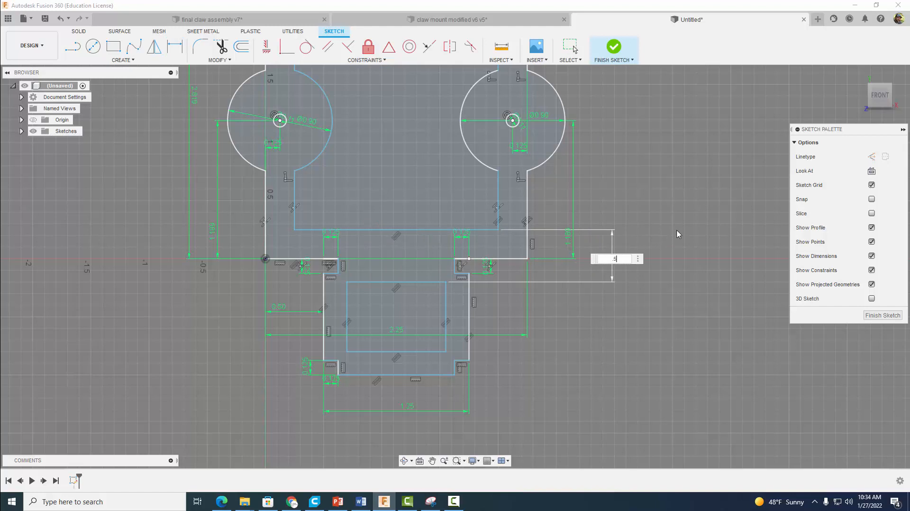
{"action": "key", "text": "Return"}
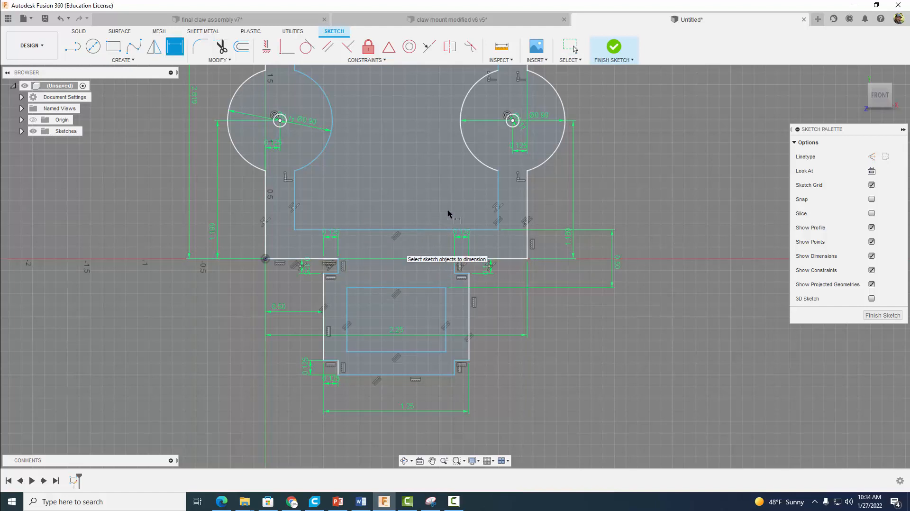
{"action": "left_click", "coordinate": [614, 47]}
{"action": "scroll", "coordinate": [665, 197], "scroll_direction": "down", "scroll_amount": 4}
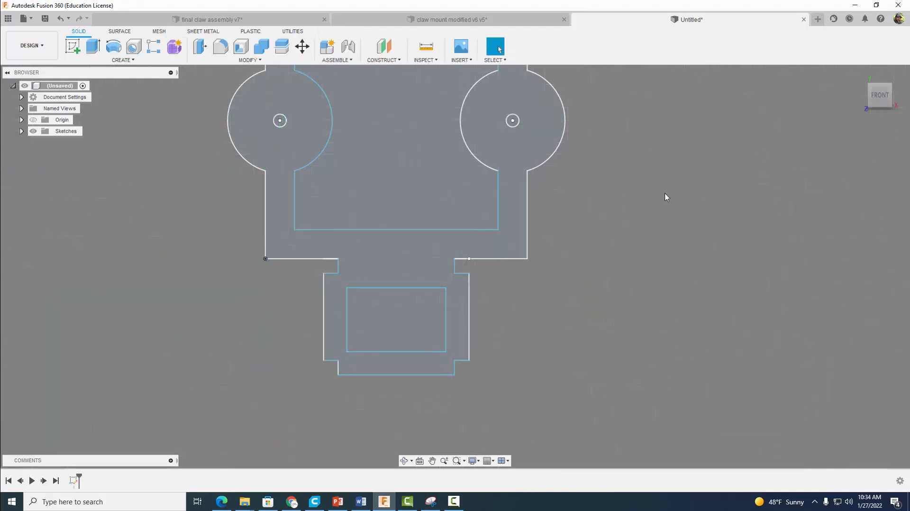
Extrude the frame profile, including the notched tab, by 0.125 in as a new body, leaving the holes and inner openings empty
{"action": "mouse_move", "coordinate": [697, 259]}
{"action": "middle_mouse_down", "text": "shift"}
{"action": "mouse_move", "coordinate": [620, 245]}
{"action": "mouse_move", "coordinate": [646, 278]}
{"action": "mouse_move", "coordinate": [678, 252]}
{"action": "mouse_move", "coordinate": [667, 297]}
{"action": "middle_mouse_up", "text": "shift"}
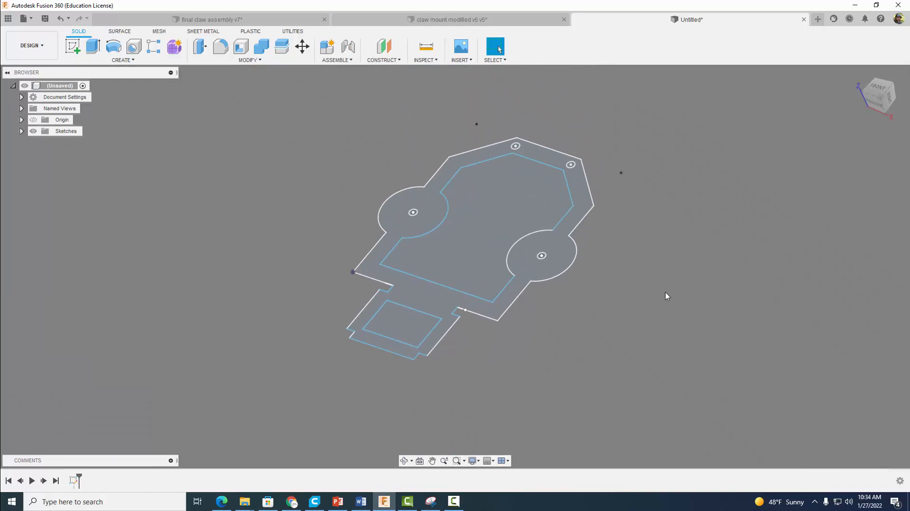
{"action": "left_click", "coordinate": [93, 45]}
{"action": "left_click", "coordinate": [431, 287]}
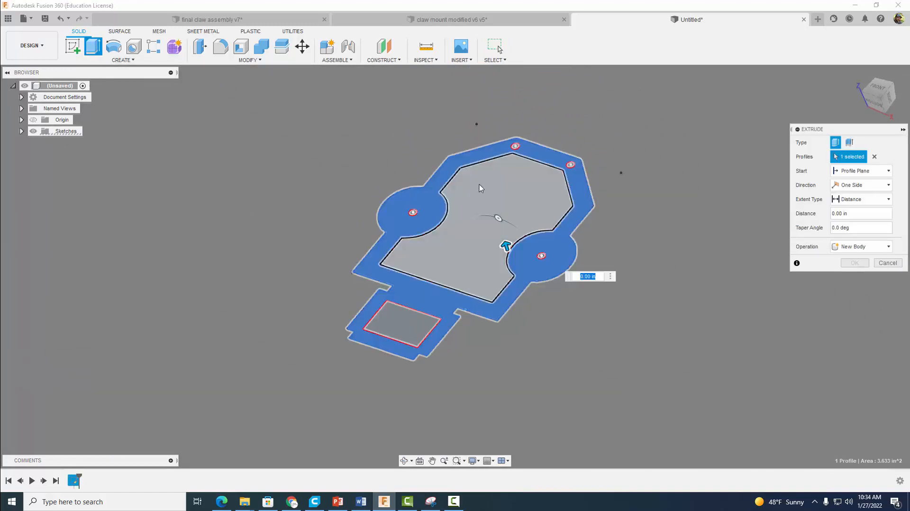
{"action": "type", "text": ".125"}
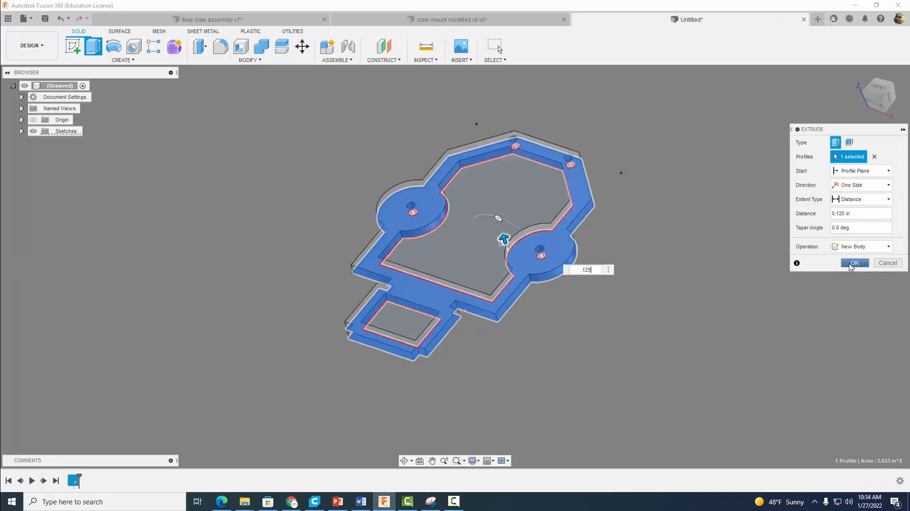
{"action": "left_click", "coordinate": [854, 263]}
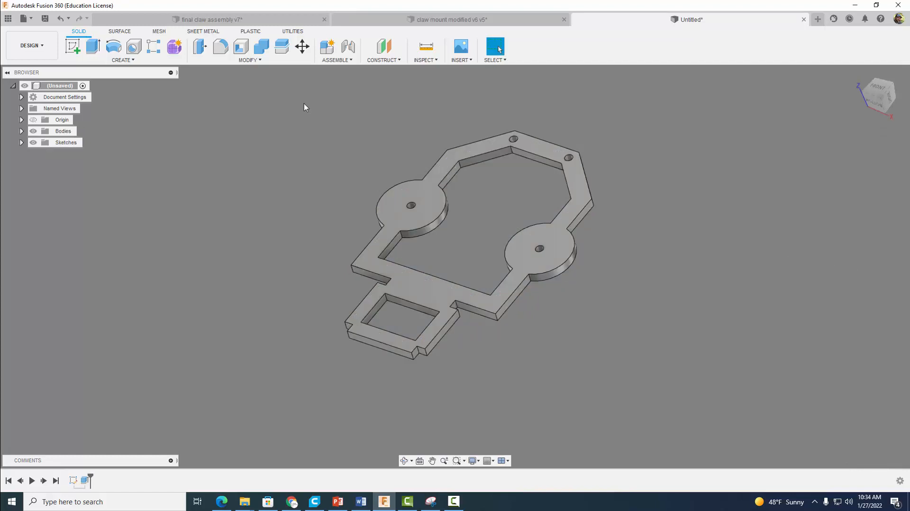
Apply the transparent Acrylic (Red) appearance to the extruded claw mount body
{"action": "left_click", "coordinate": [247, 60]}
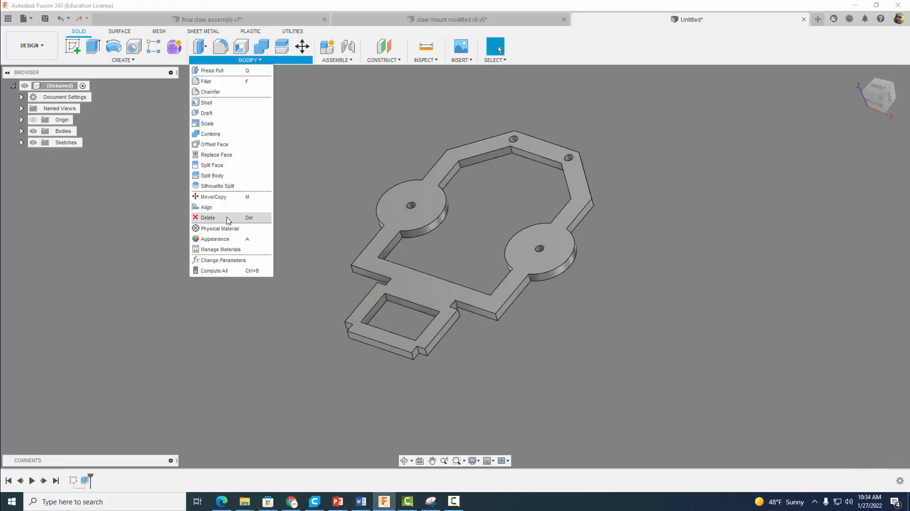
{"action": "left_click", "coordinate": [215, 239]}
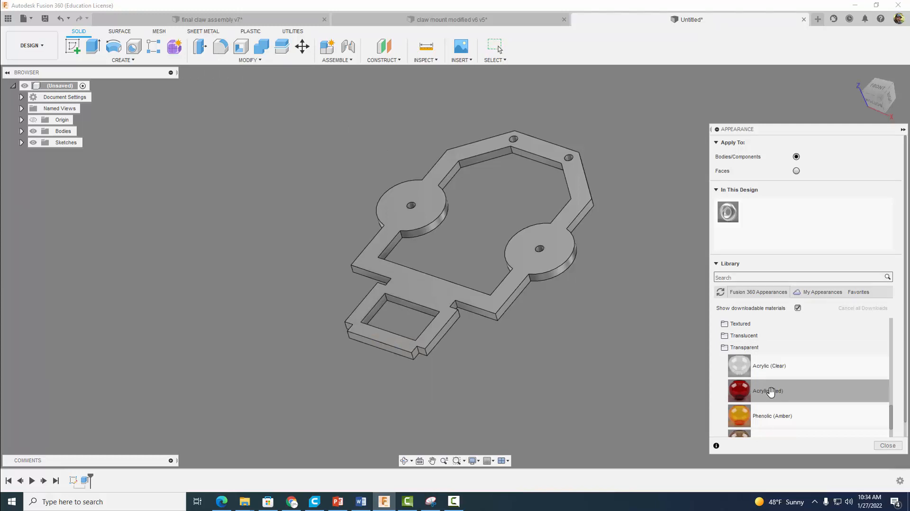
{"action": "left_click_drag", "start_coordinate": [768, 391], "coordinate": [532, 250]}
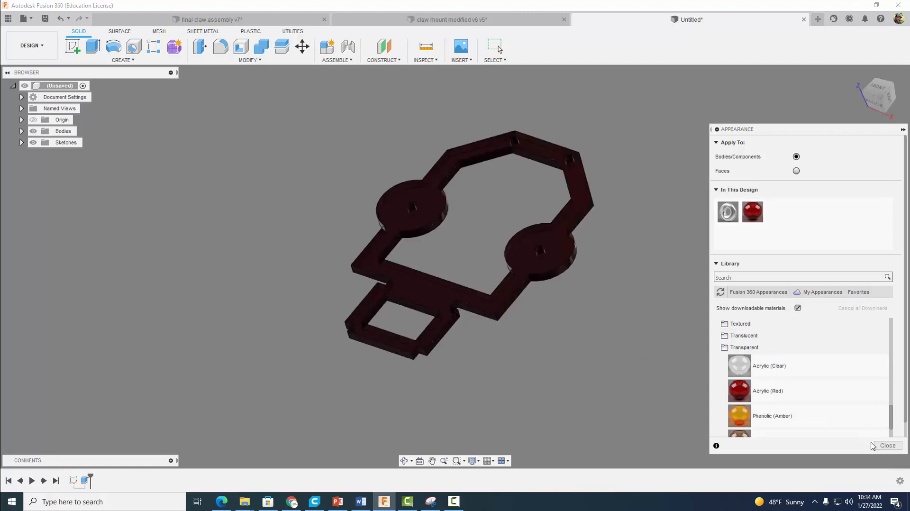
{"action": "left_click", "coordinate": [886, 446]}
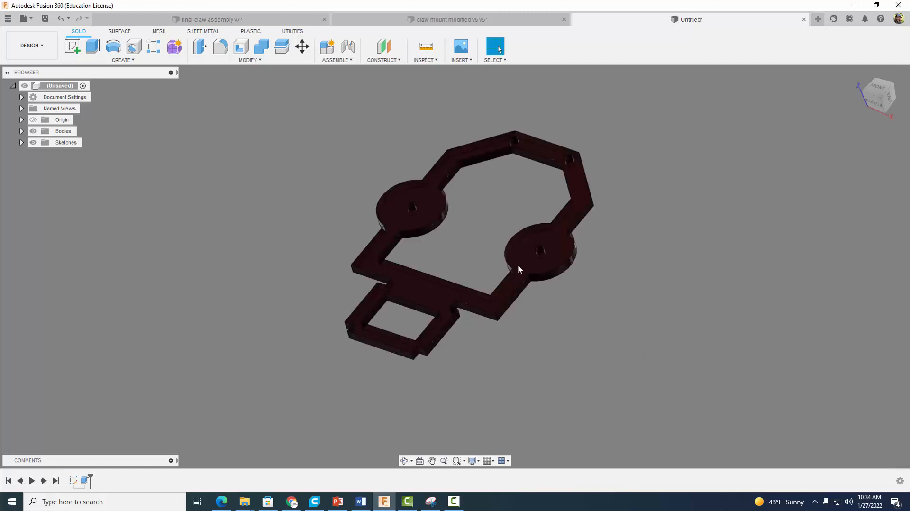
Save the design as "claw mount video" in the video files folder
{"action": "left_click", "coordinate": [46, 19]}
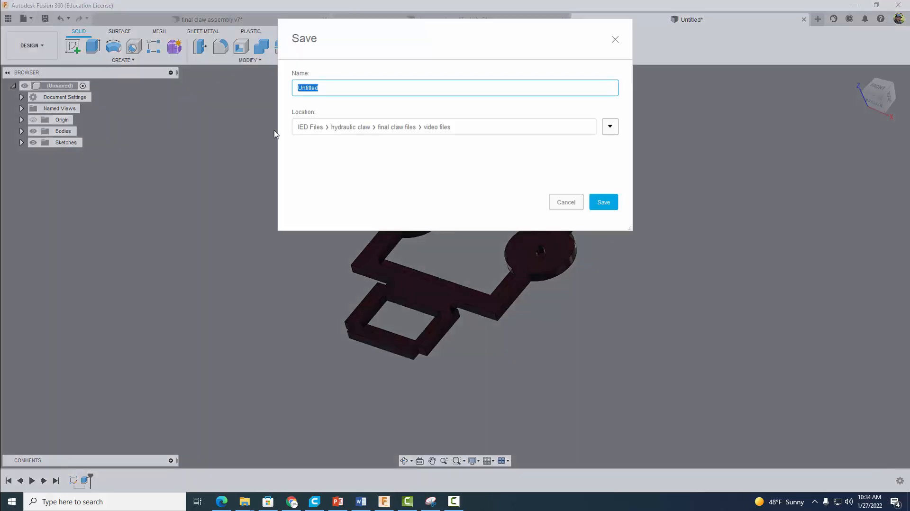
{"action": "type", "text": "claw mount video"}
{"action": "left_click", "coordinate": [598, 202]}
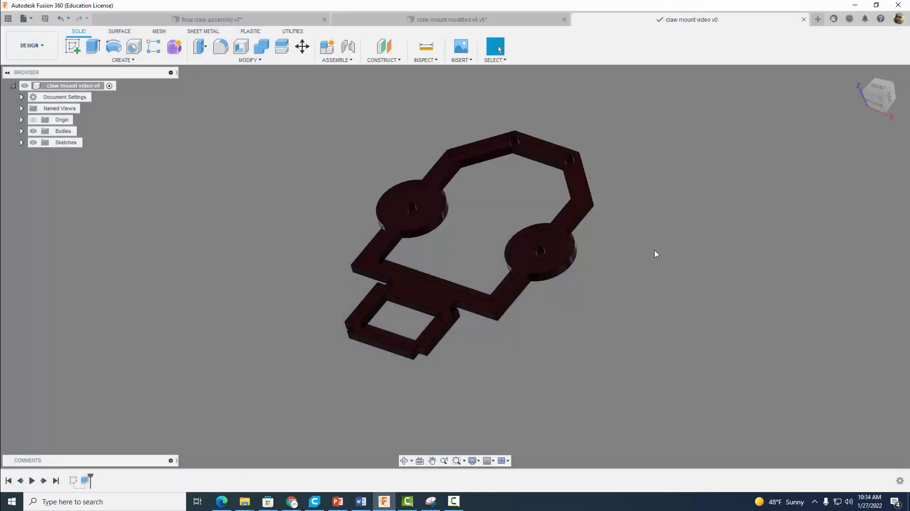
{"action": "middle_click_drag", "start_coordinate": [646, 251], "coordinate": [609, 235], "text": "shift"}
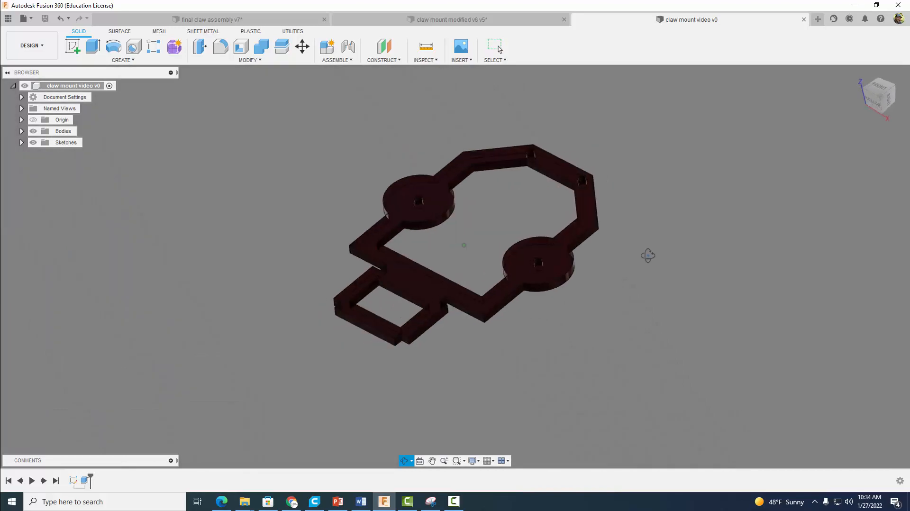